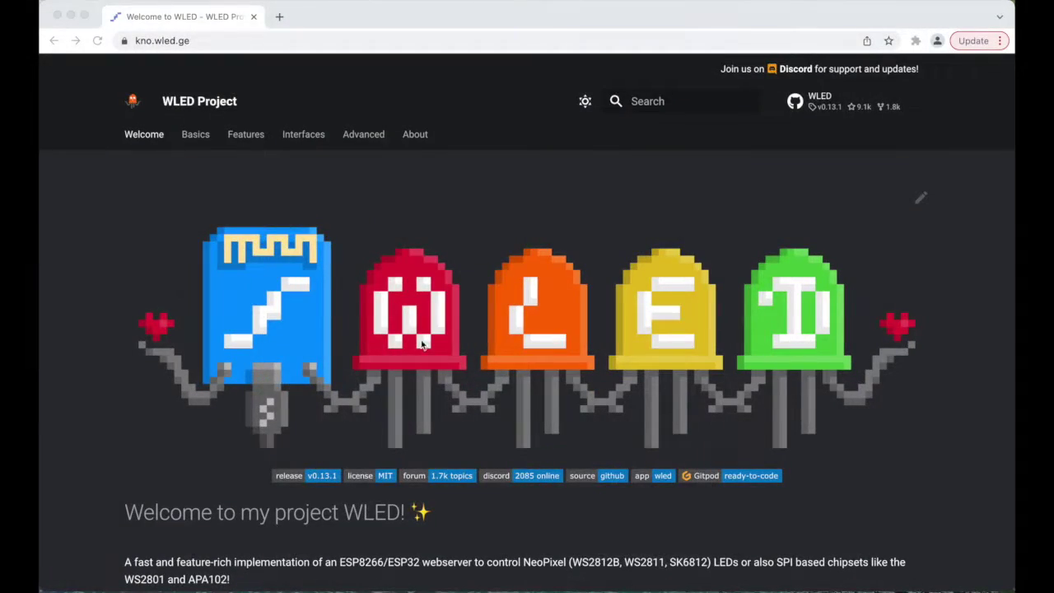
- Open the WLED Wiki's Install WLED Binary guide and scroll to the ESP Home Flasher method
left_click(194, 135)
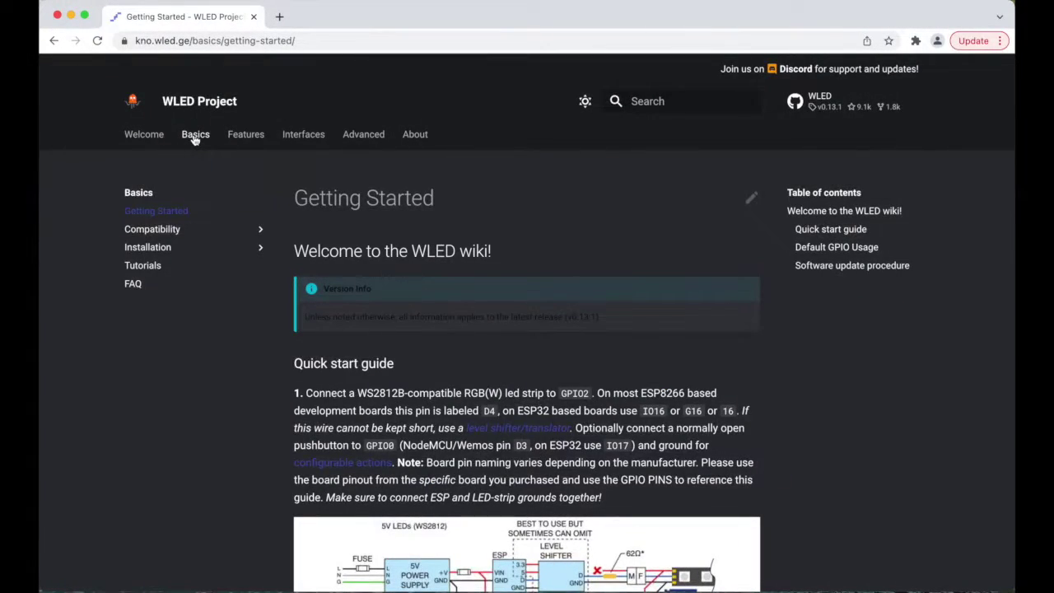
left_click(157, 251)
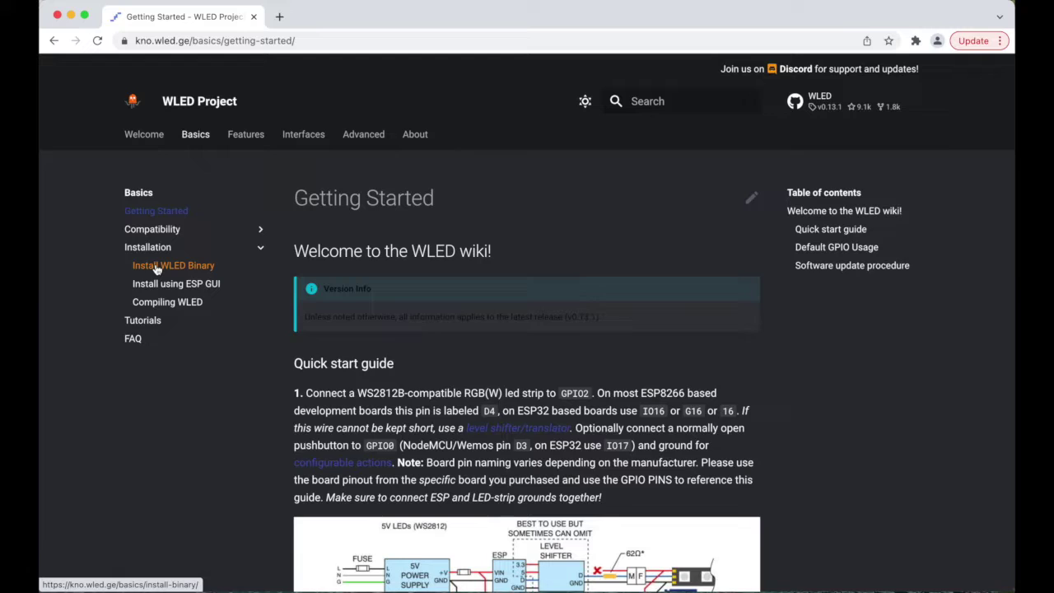
left_click(156, 270)
scroll(415, 441, "down", 5)
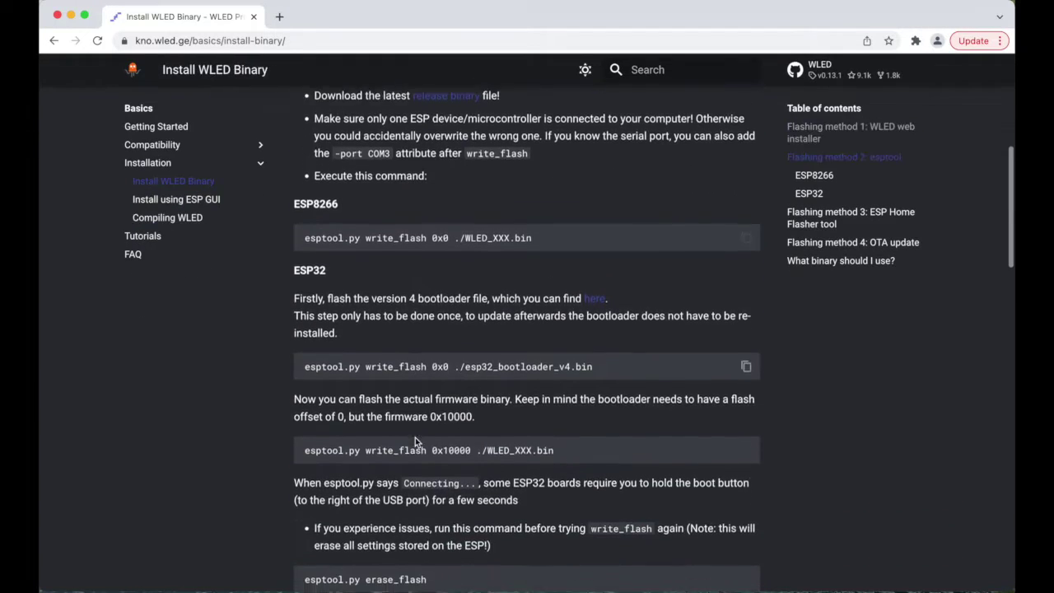
scroll(415, 439, "down", 10)
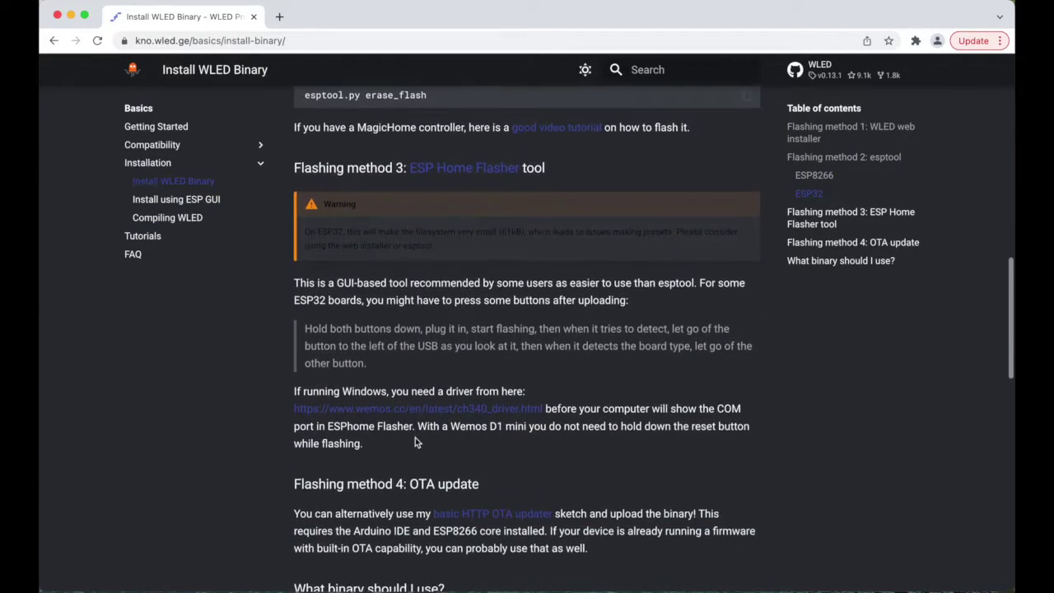
scroll(415, 443, "down", 2)
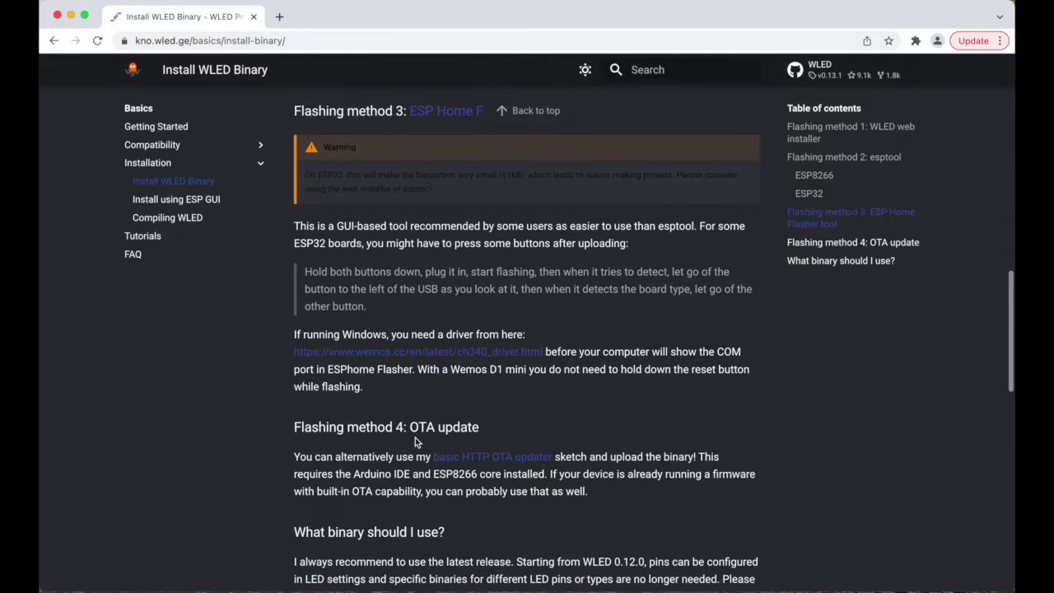
scroll(415, 443, "up", 1)
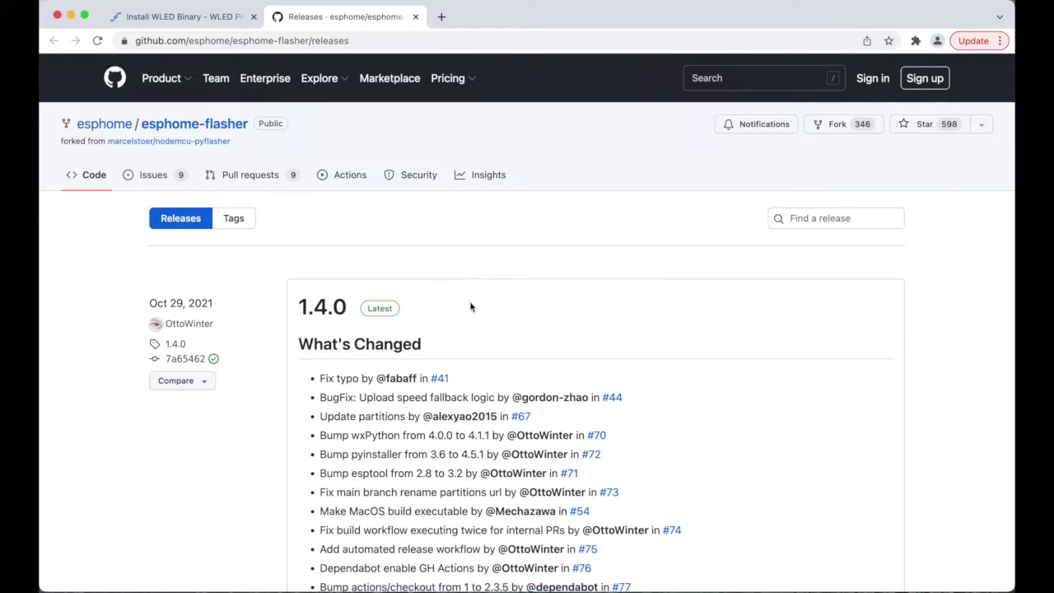
- Download ESPHome-Flasher-1.4.0-macOS.tar from the 1.4.0 assets, then return to the wiki tab
scroll(473, 305, "down", 1)
scroll(472, 306, "down", 1)
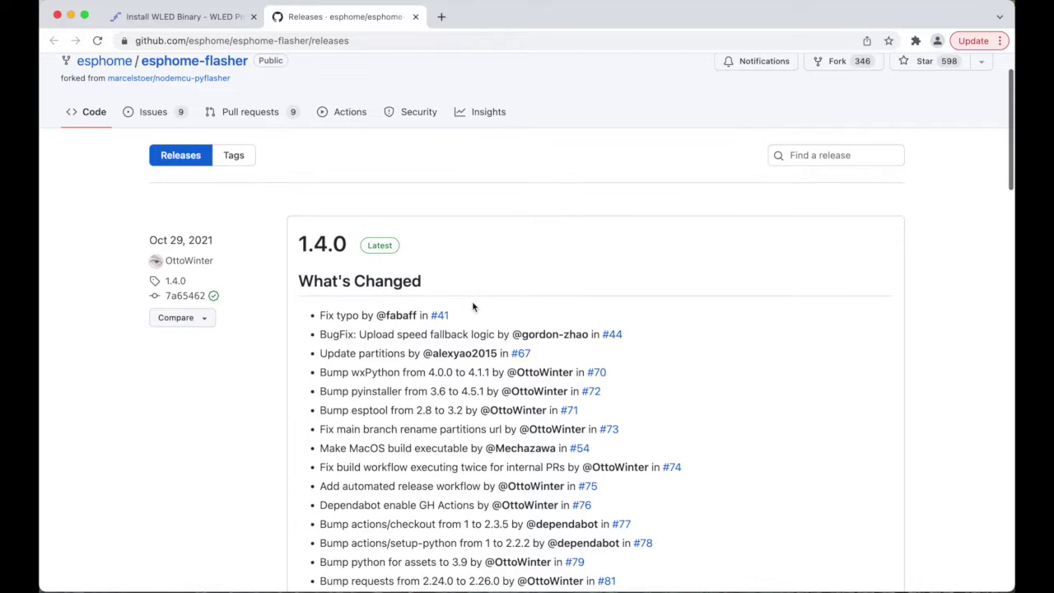
scroll(472, 305, "down", 10)
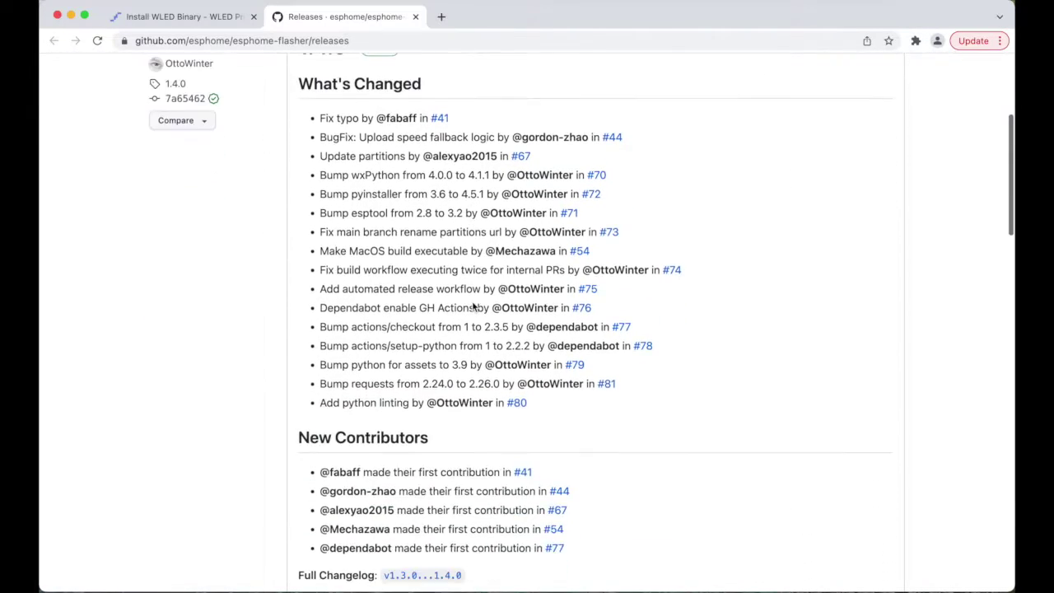
scroll(472, 303, "down", 5)
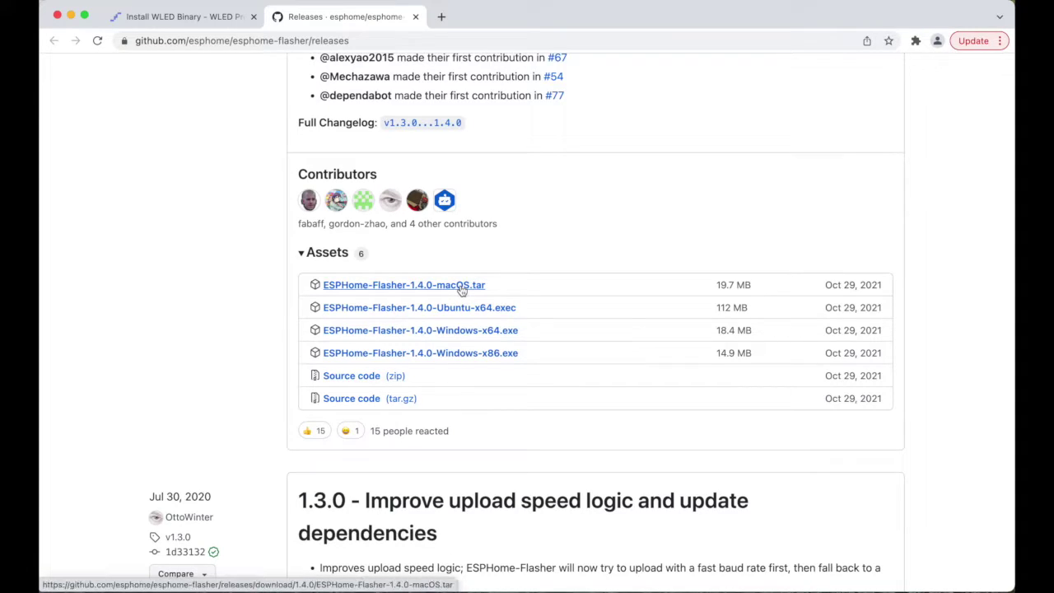
left_click(462, 286)
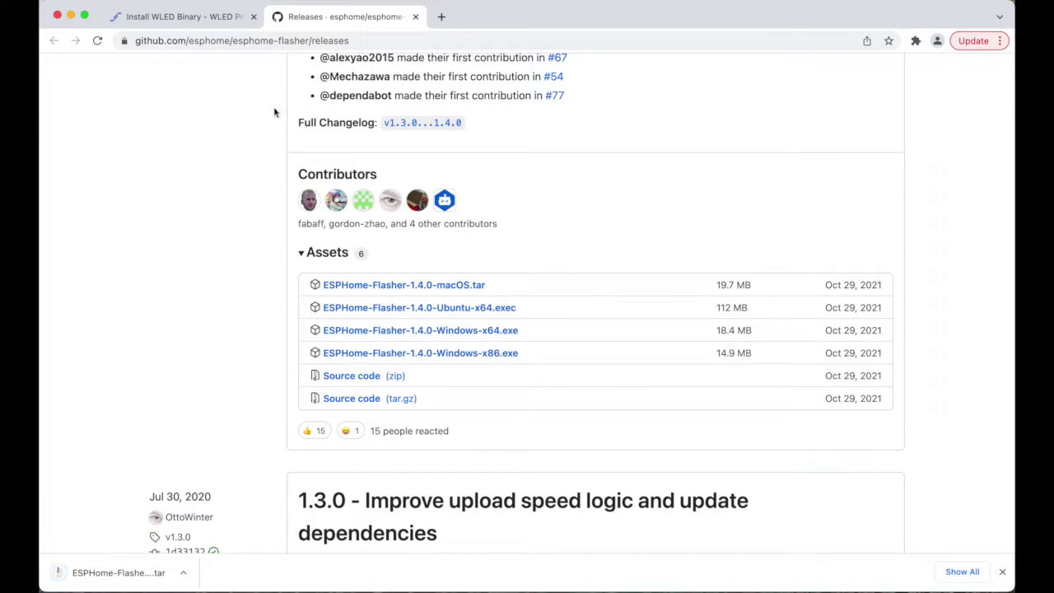
left_click(196, 17)
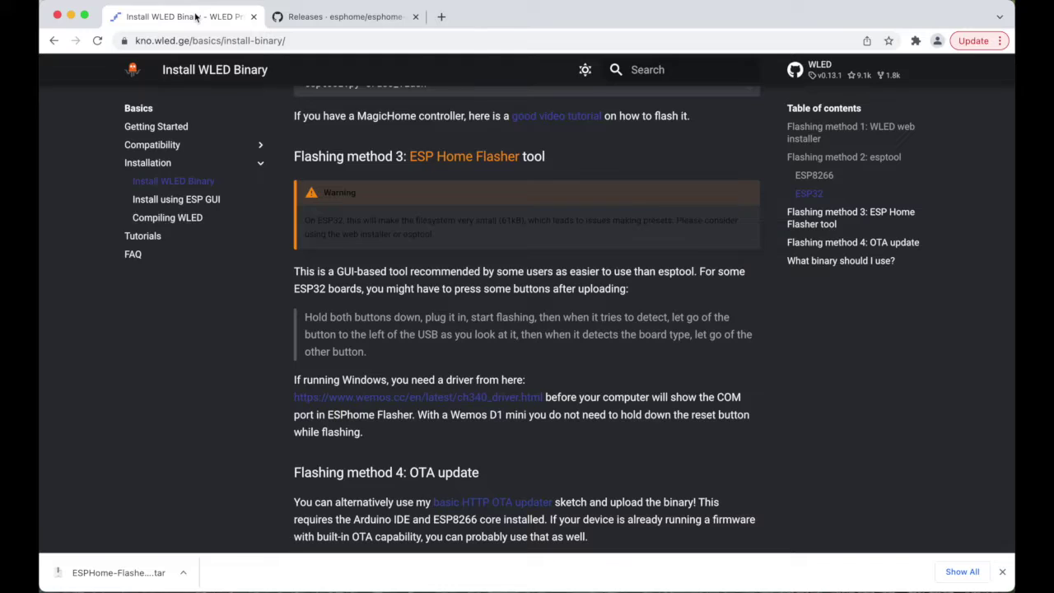
- Download WLED_0.13.1_ESP32.bin from the latest WLED 0.13.1 release on GitHub
left_click(824, 76)
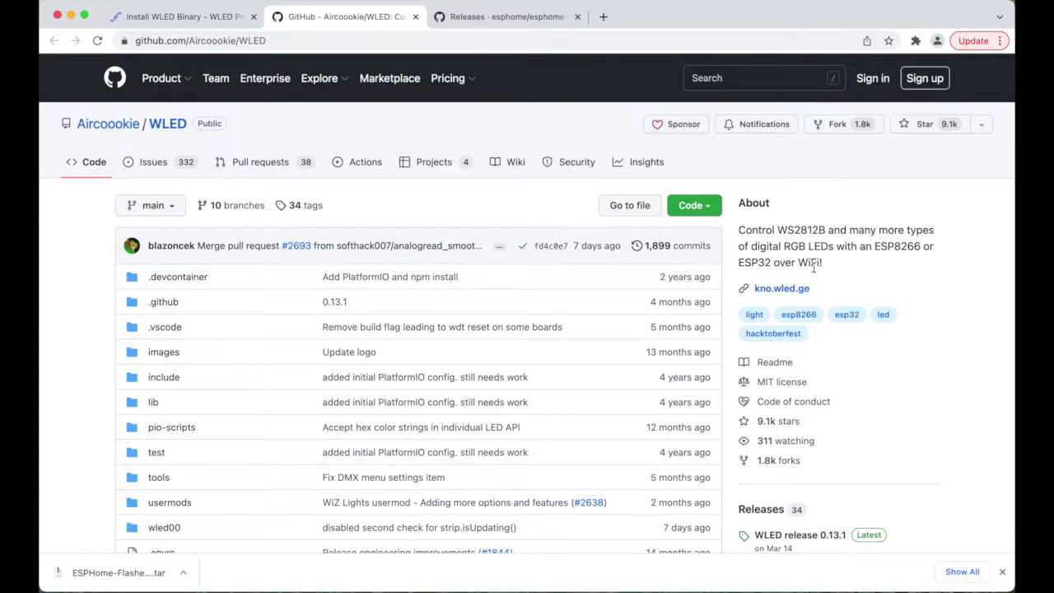
scroll(813, 268, "down", 5)
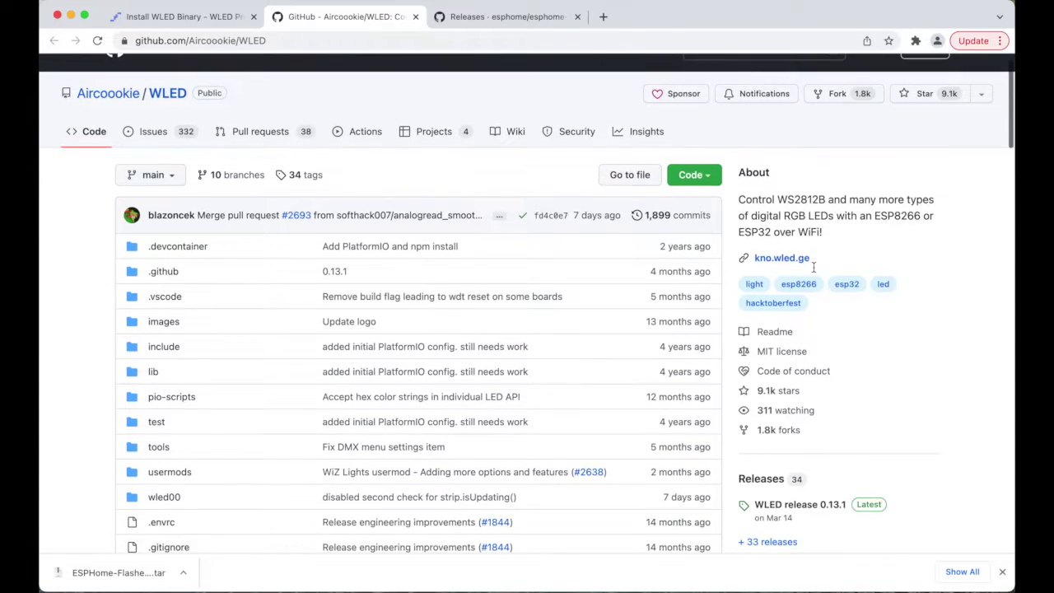
scroll(815, 271, "down", 2)
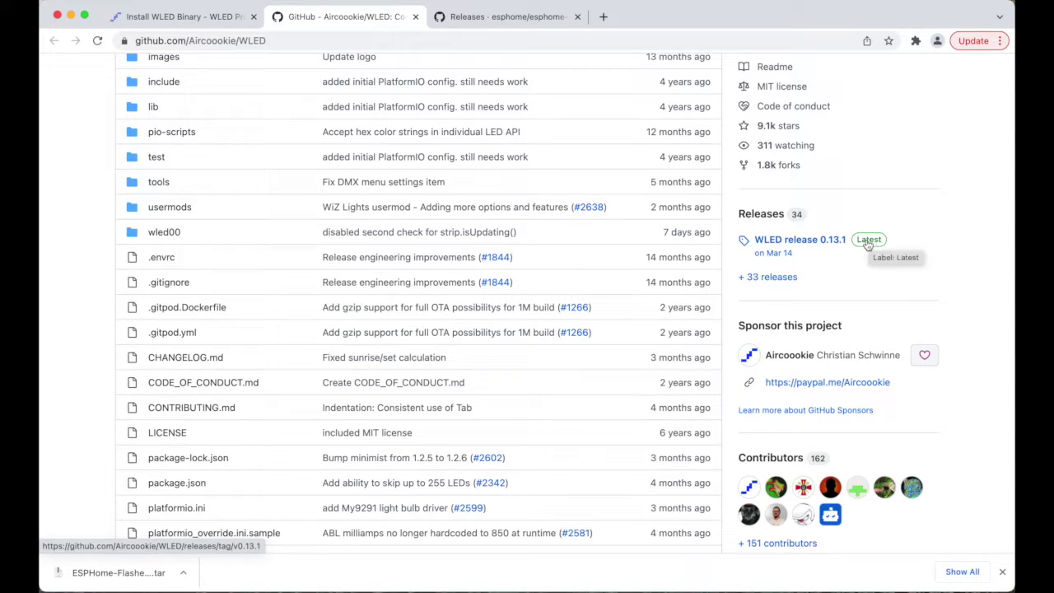
left_click(867, 246)
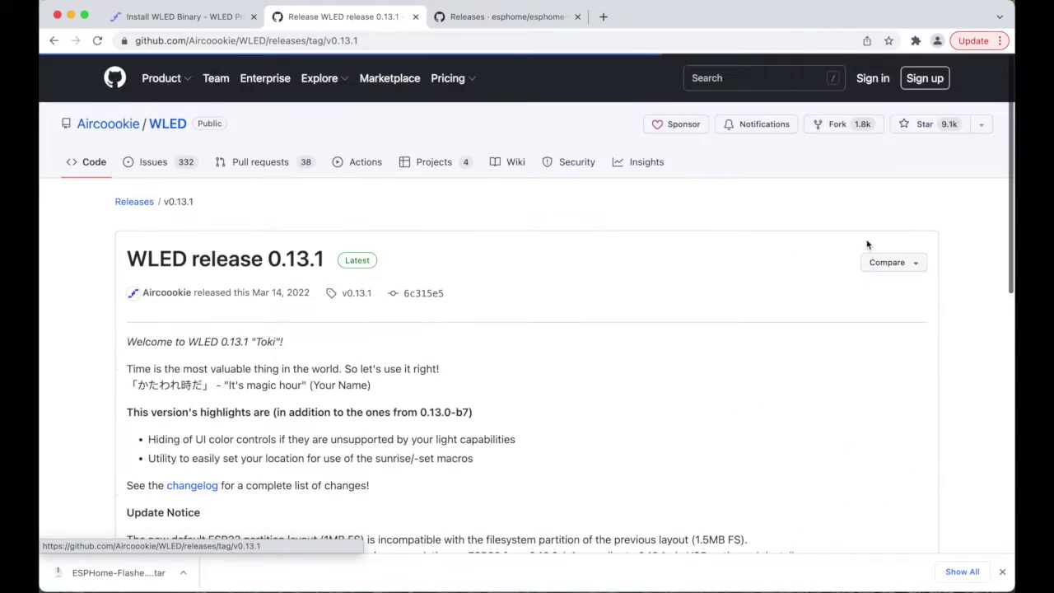
scroll(752, 317, "down", 1)
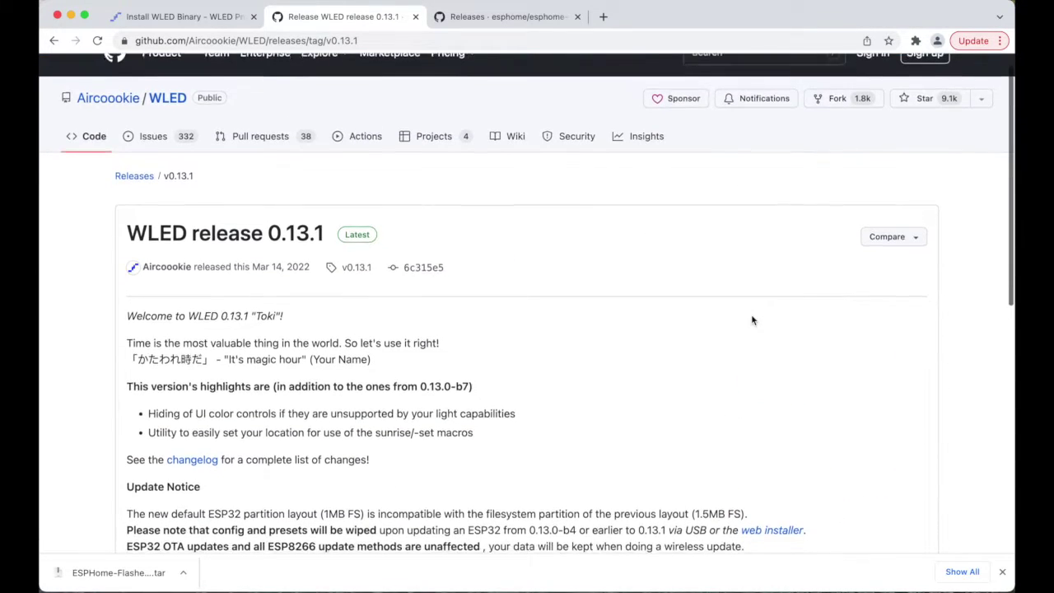
scroll(752, 319, "down", 8)
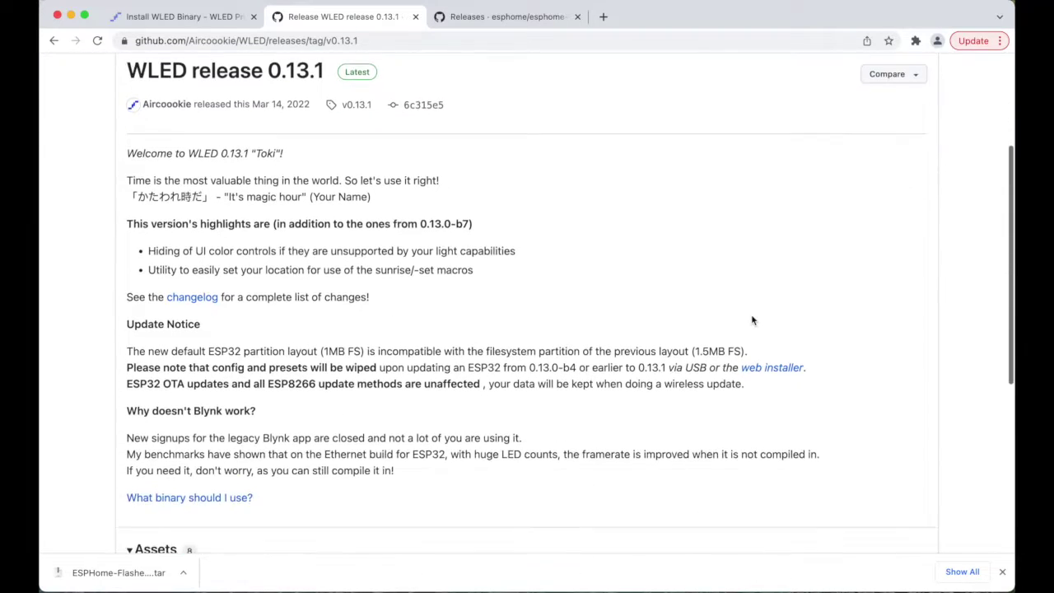
scroll(752, 320, "down", 4)
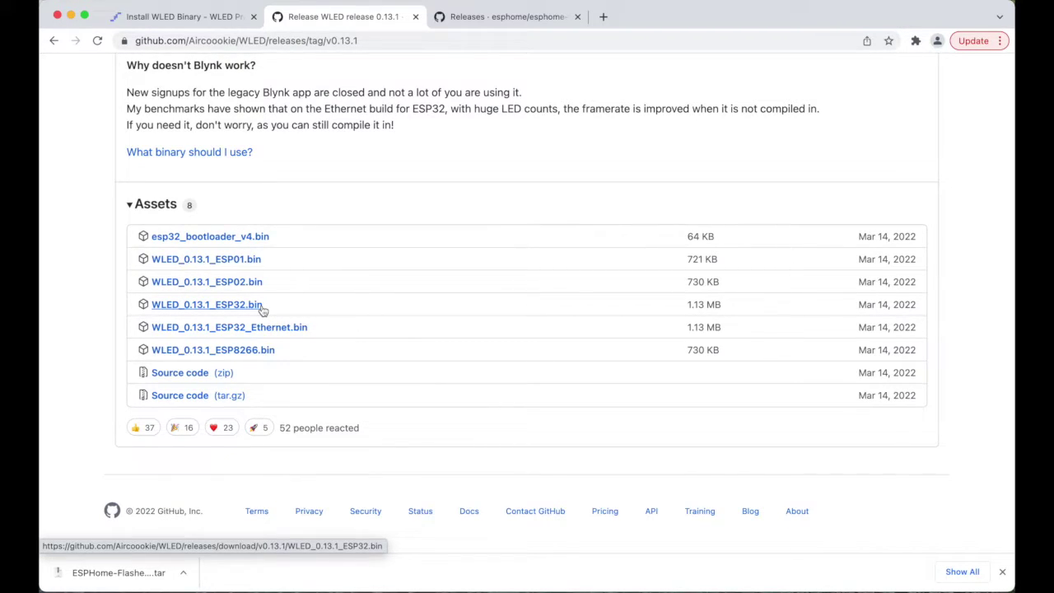
left_click(261, 306)
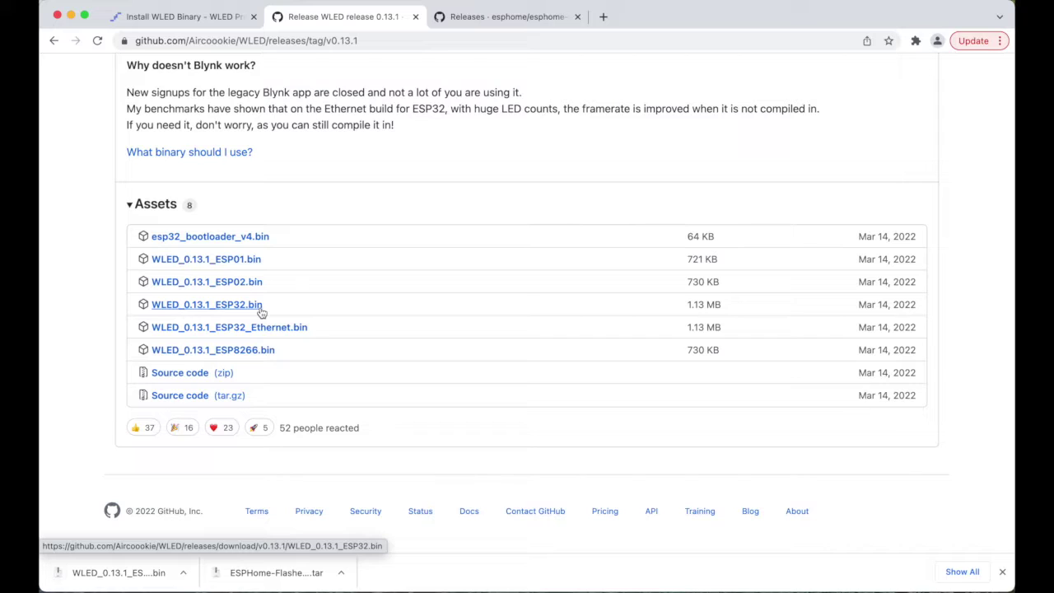
- Extract the ESPHome-Flasher archive in Downloads and launch the ESPHome-Flasher app
mouse_move(357, 577)
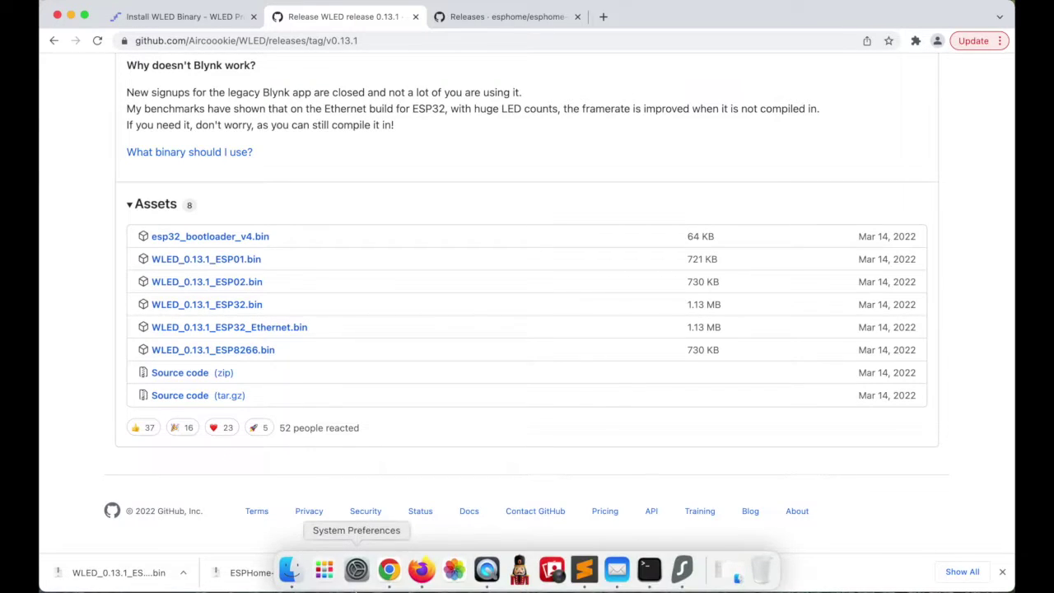
left_click(290, 570)
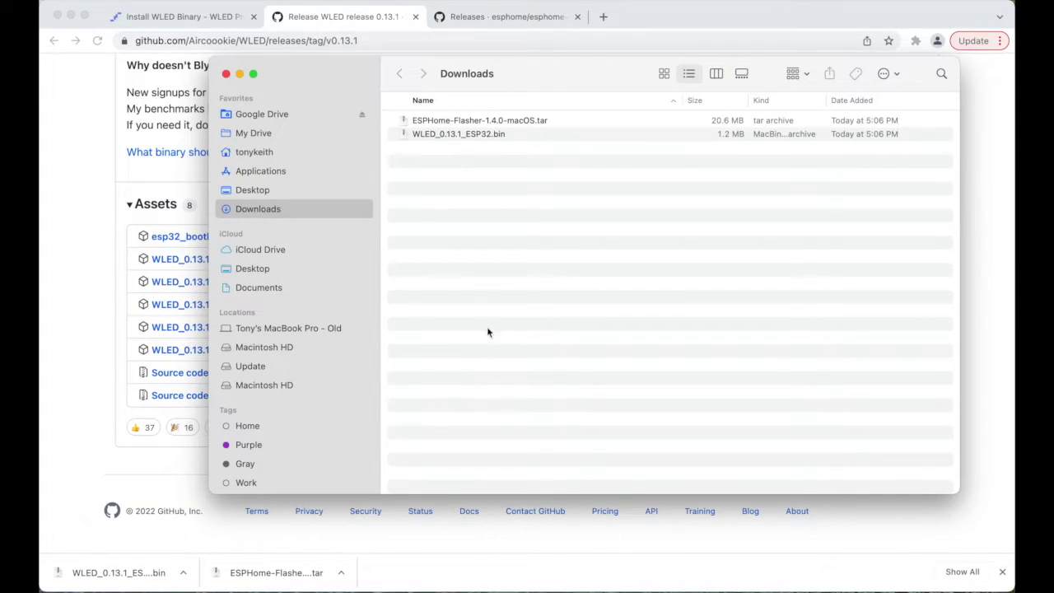
double_click(452, 121)
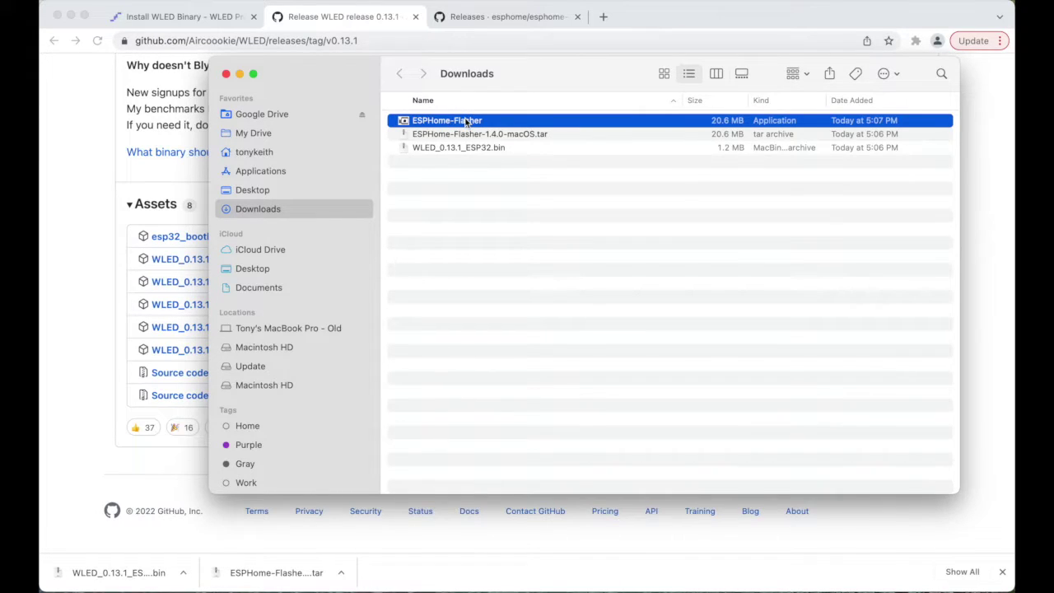
double_click(467, 121)
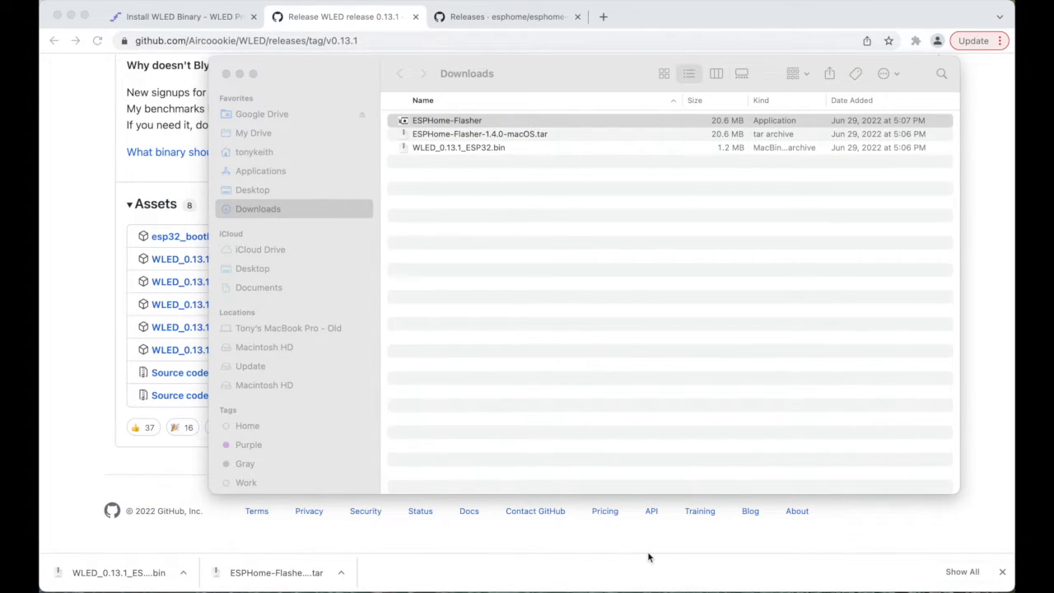
double_click(451, 126)
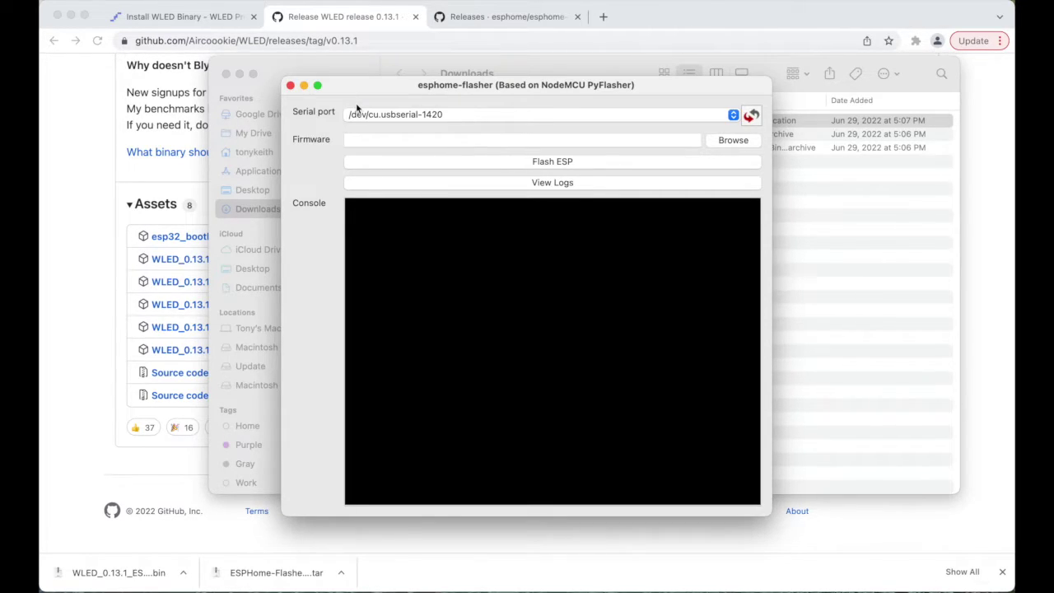
- Flash WLED_0.13.1_ESP32.bin onto the ESP32 board, then close the flasher
left_click(722, 145)
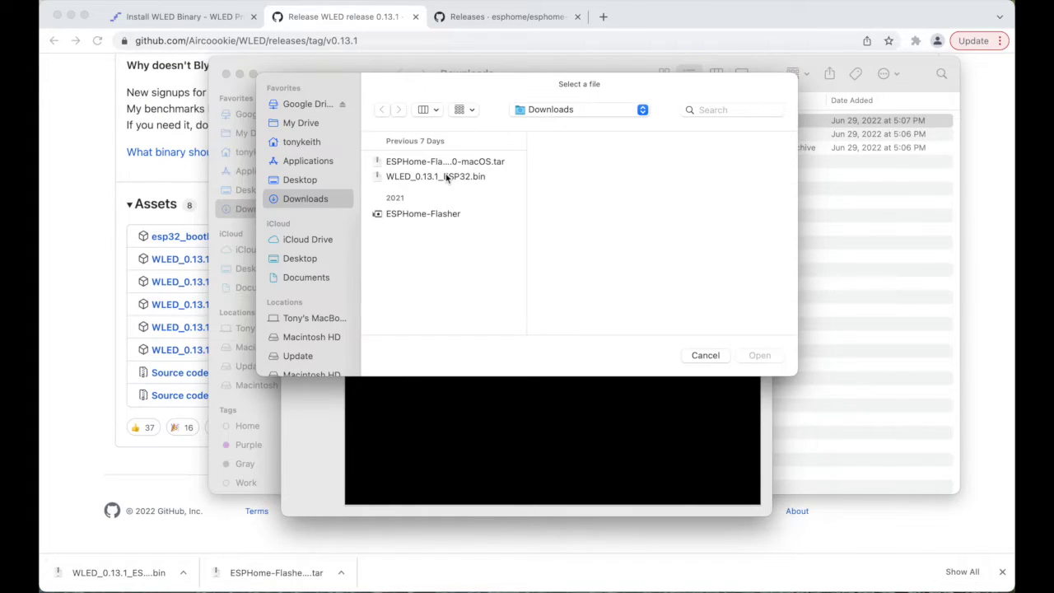
left_click(446, 176)
left_click(760, 356)
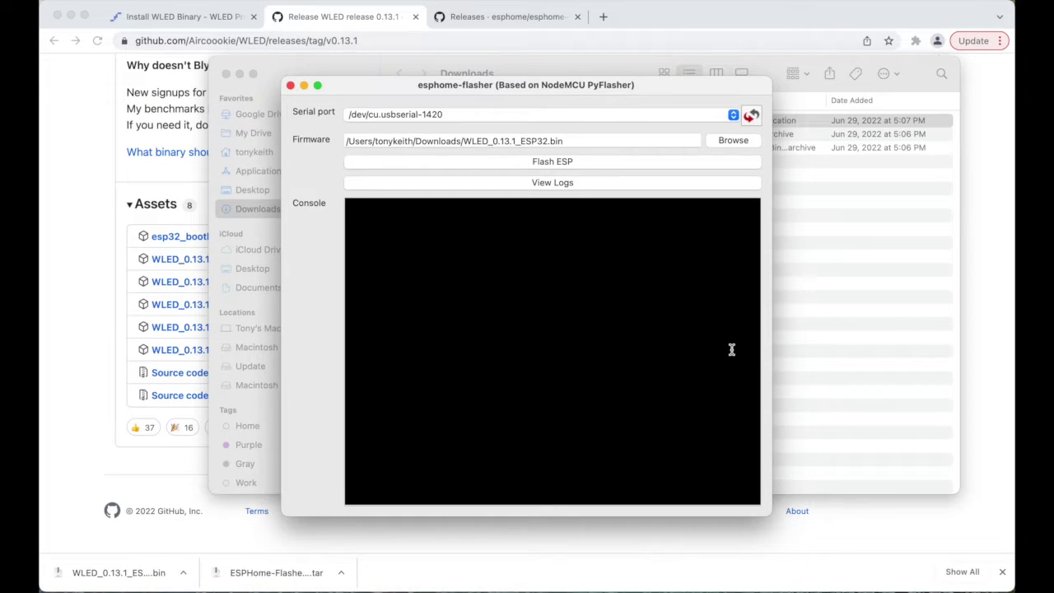
left_click(617, 164)
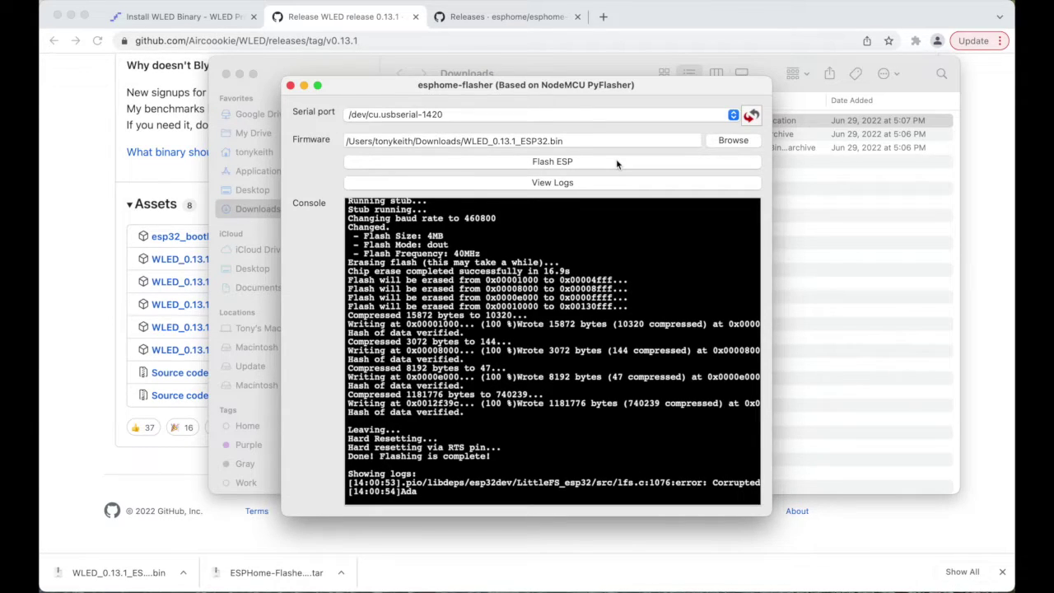
left_click(290, 86)
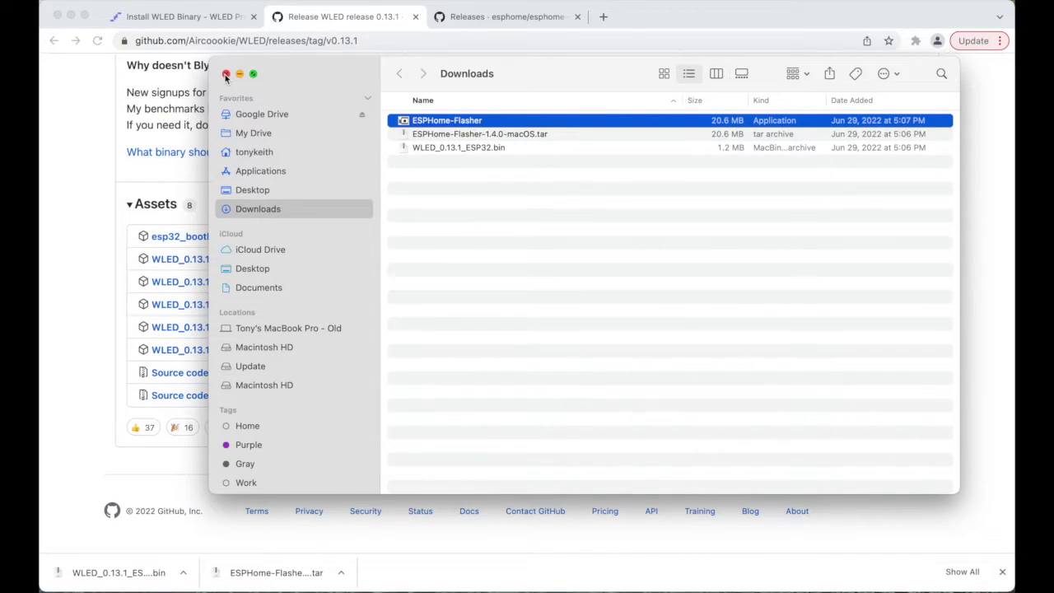
- Close the Downloads window and join the Mac to the WLED-AP Wi-Fi network
left_click(226, 75)
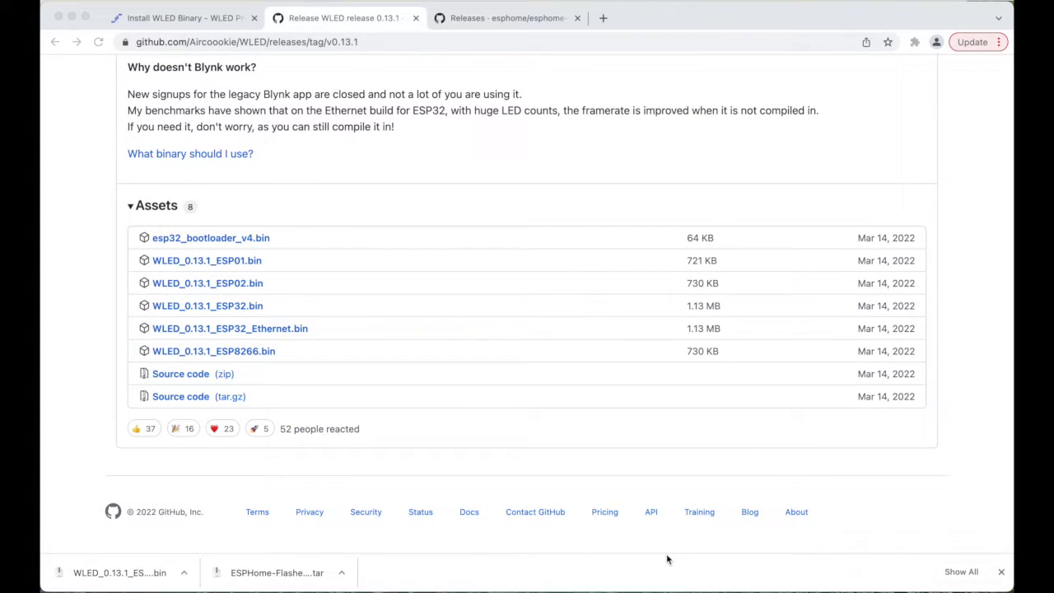
left_click(836, 1)
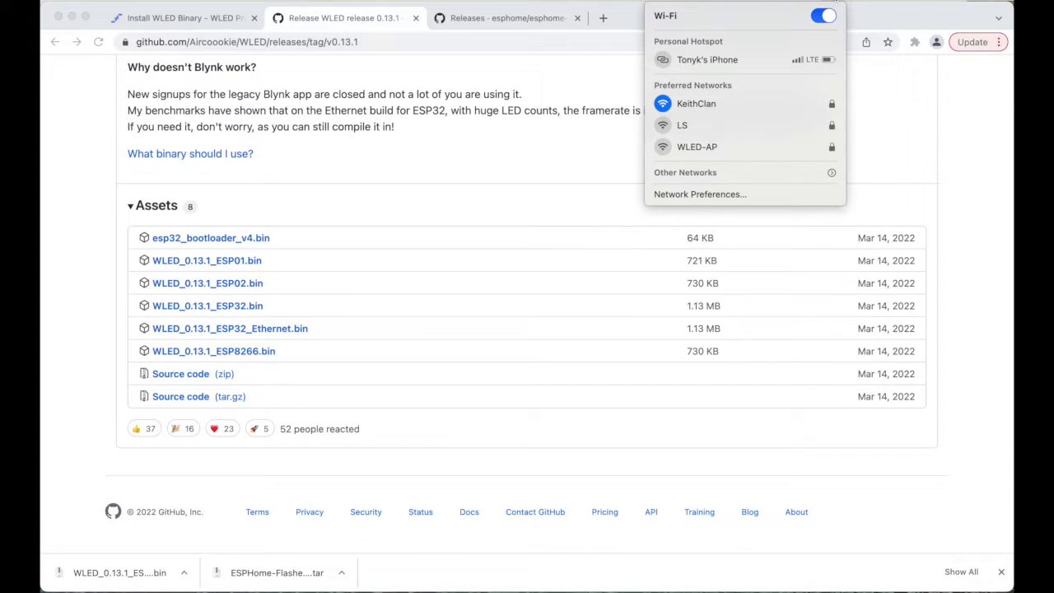
left_click(701, 154)
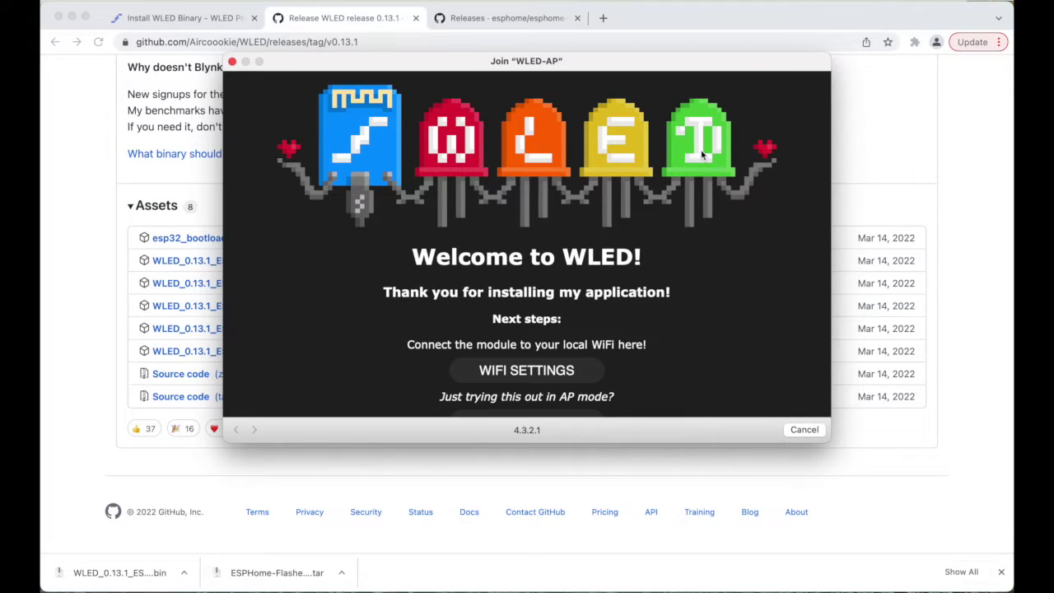
- Set the device's WiFi network SSID to LS and enter the network password
left_click(512, 372)
left_click(546, 232)
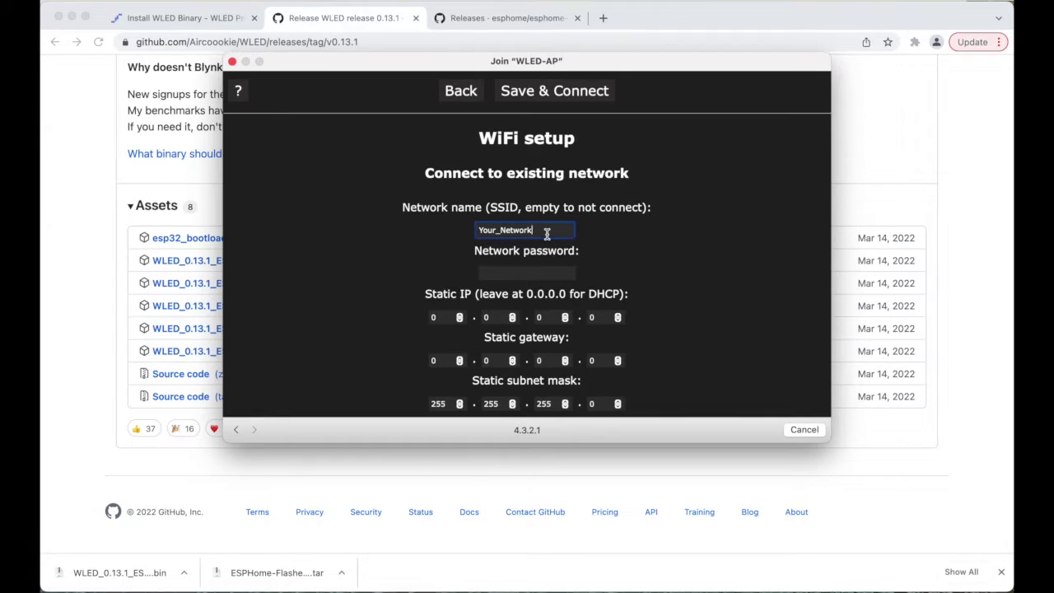
key("BackSpace")
key("BackSpace")
key("BackSpace")
key("BackSpace")
key("BackSpace")
key("BackSpace")
key("BackSpace")
key("BackSpace")
key("BackSpace")
key("BackSpace")
key("BackSpace")
key("BackSpace")
type("LS")
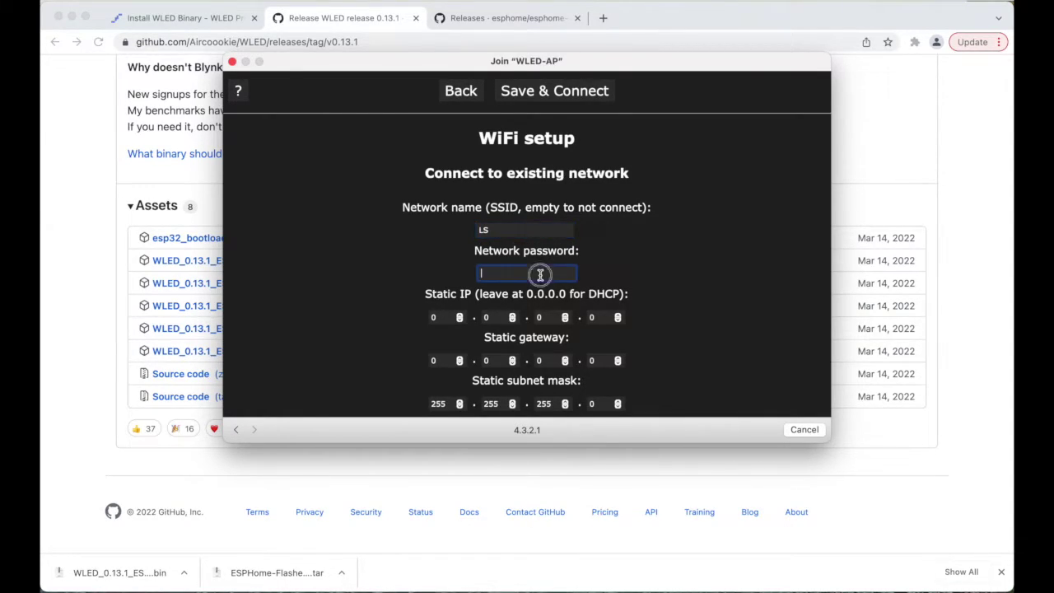
type("•••••••••")
key("BackSpace")
key("BackSpace")
key("BackSpace")
key("BackSpace")
key("BackSpace")
key("BackSpace")
key("BackSpace")
key("BackSpace")
key("BackSpace")
type("•••••••••")
- Change the mDNS name to wled-quad and the AP SSID to WLED-AP-QUAD
scroll(601, 290, "down", 5)
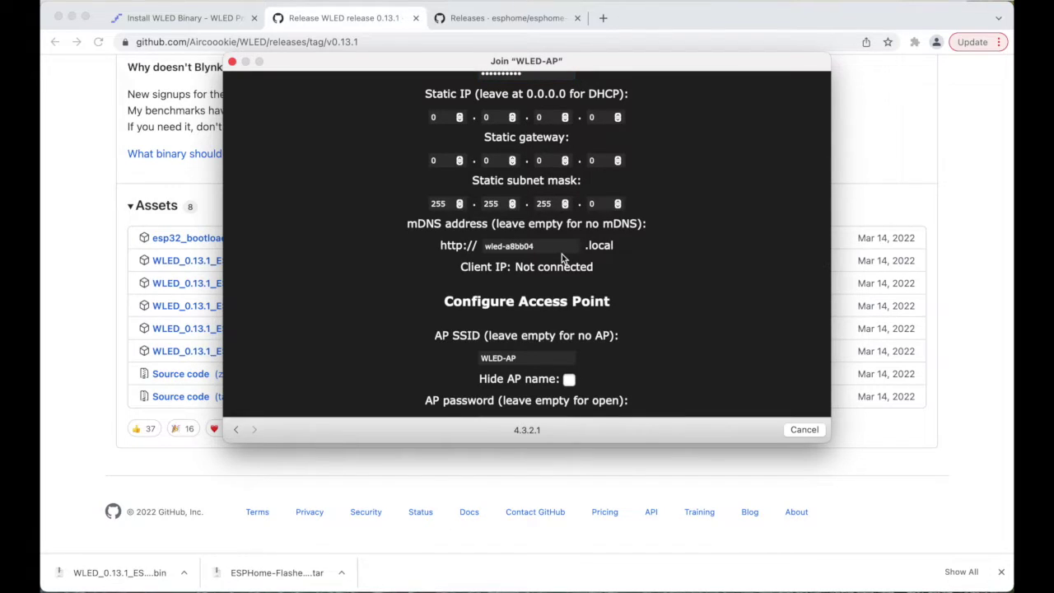
left_click(550, 245)
key("BackSpace")
key("BackSpace")
key("BackSpace")
key("BackSpace")
key("BackSpace")
key("BackSpace")
type("quad")
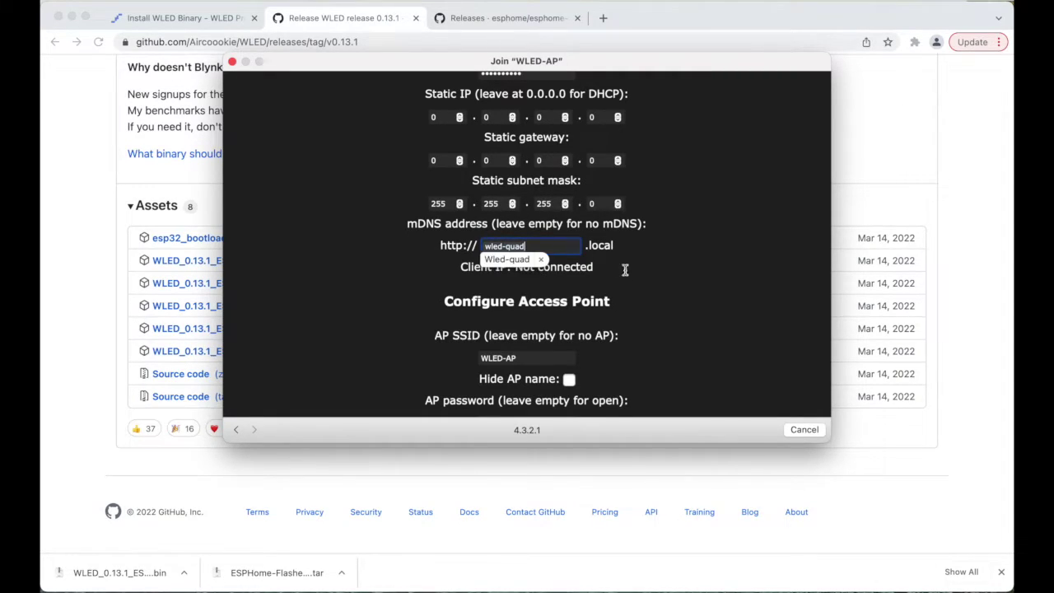
left_click(647, 280)
scroll(633, 378, "down", 3)
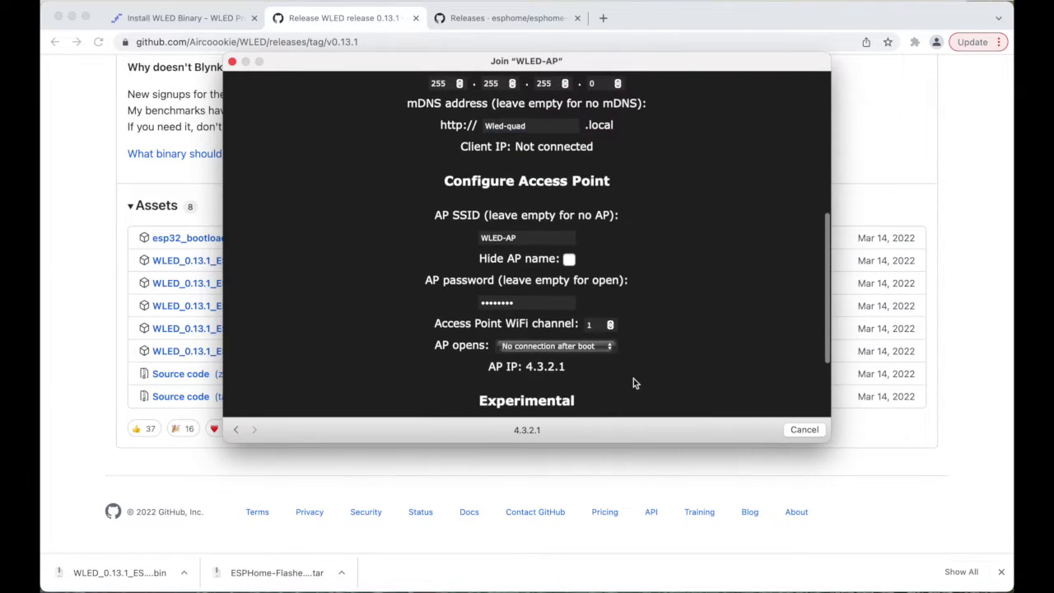
left_click(531, 238)
type("-")
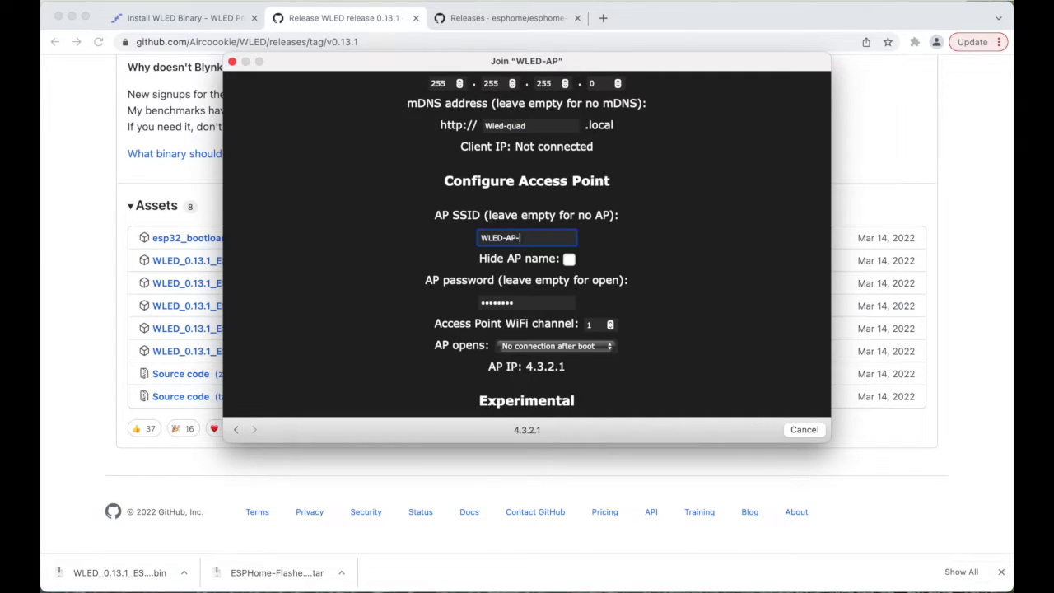
type("QUAD")
- Save and connect the WiFi settings, confirm sending them, and close the setup window
scroll(611, 347, "down", 3)
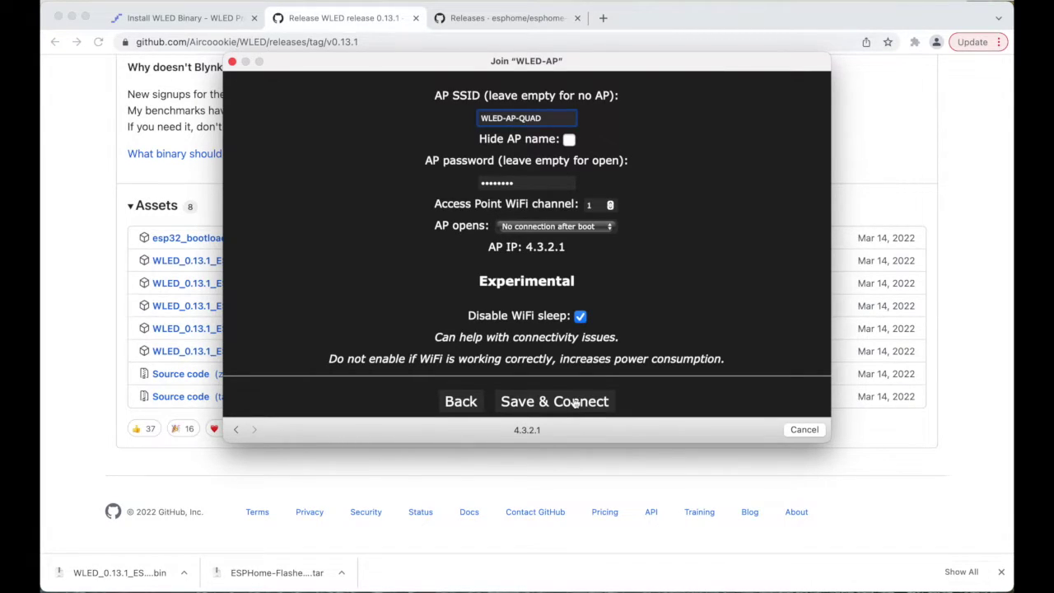
left_click(575, 402)
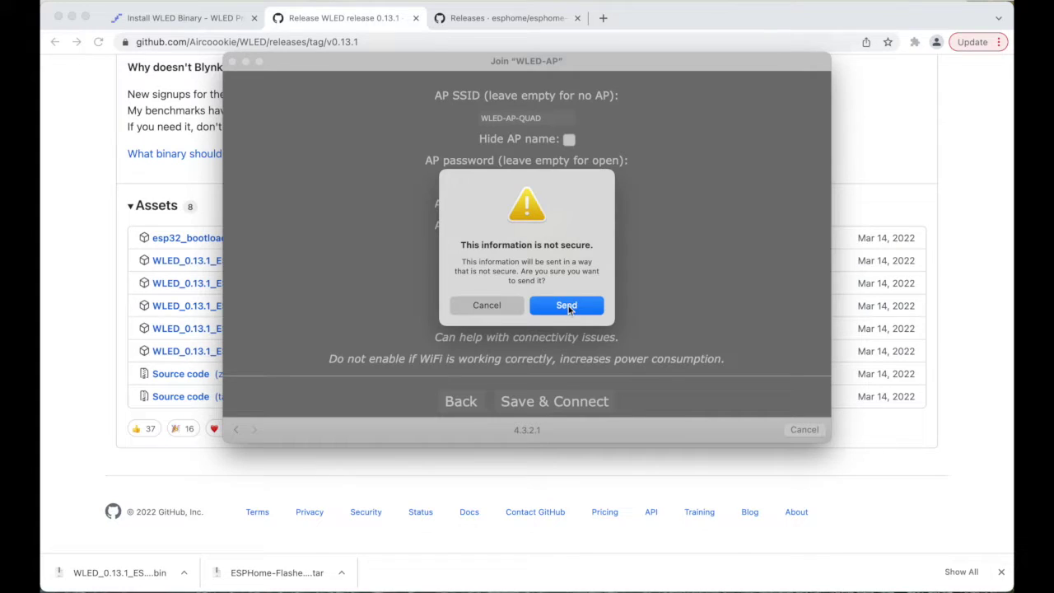
left_click(568, 306)
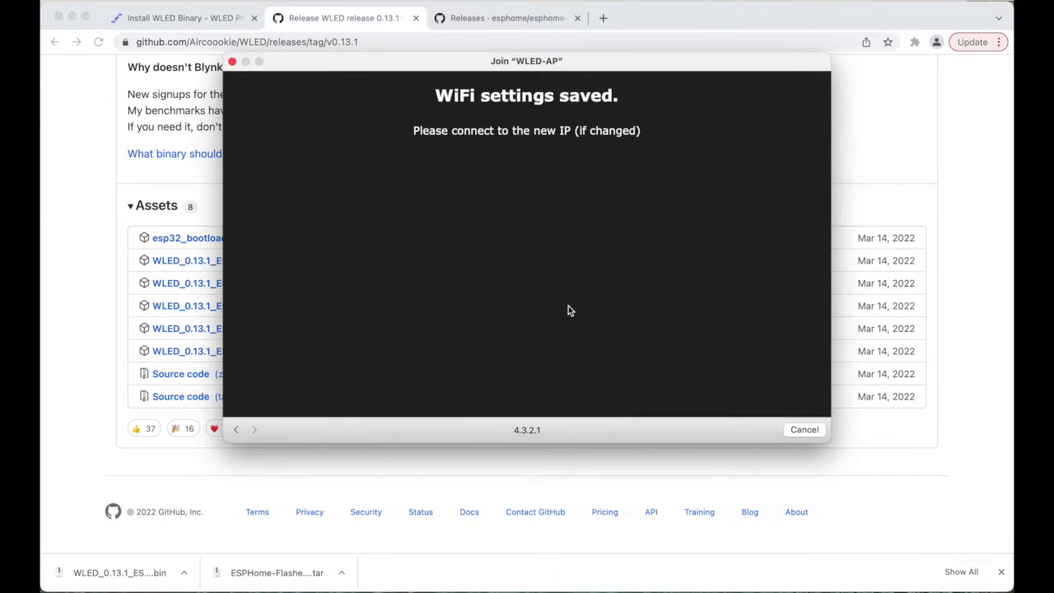
left_click(232, 63)
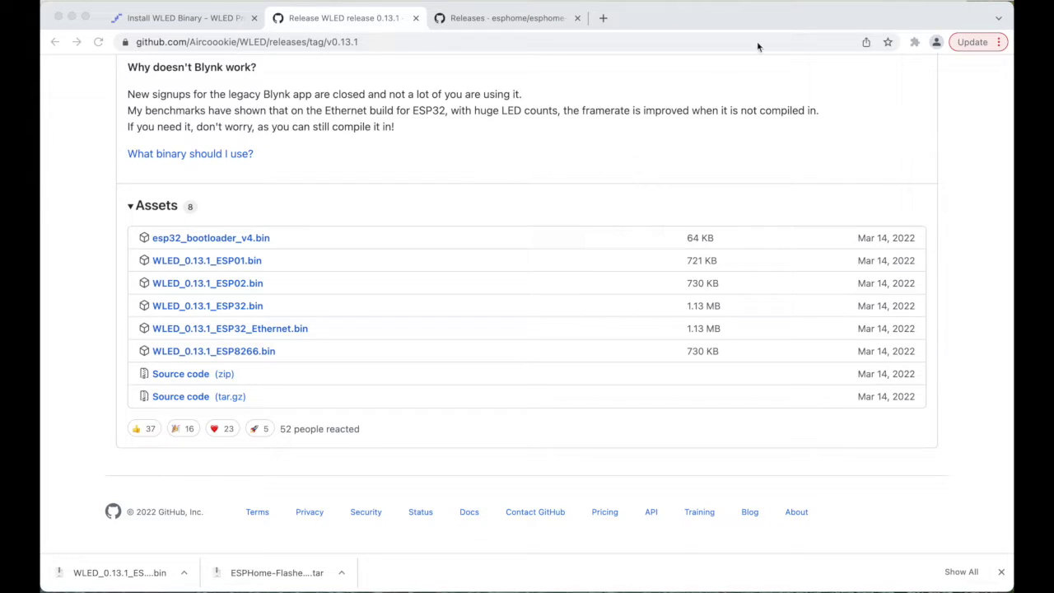
- Switch the Mac back to the LS Wi-Fi network and open a new Chrome tab
left_click(787, 2)
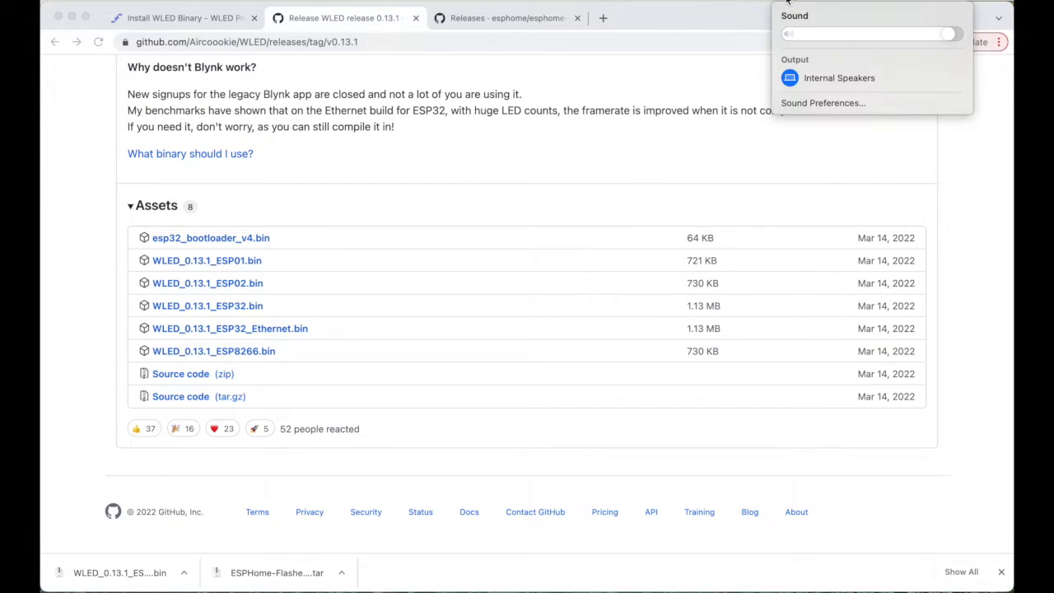
mouse_move(663, 0)
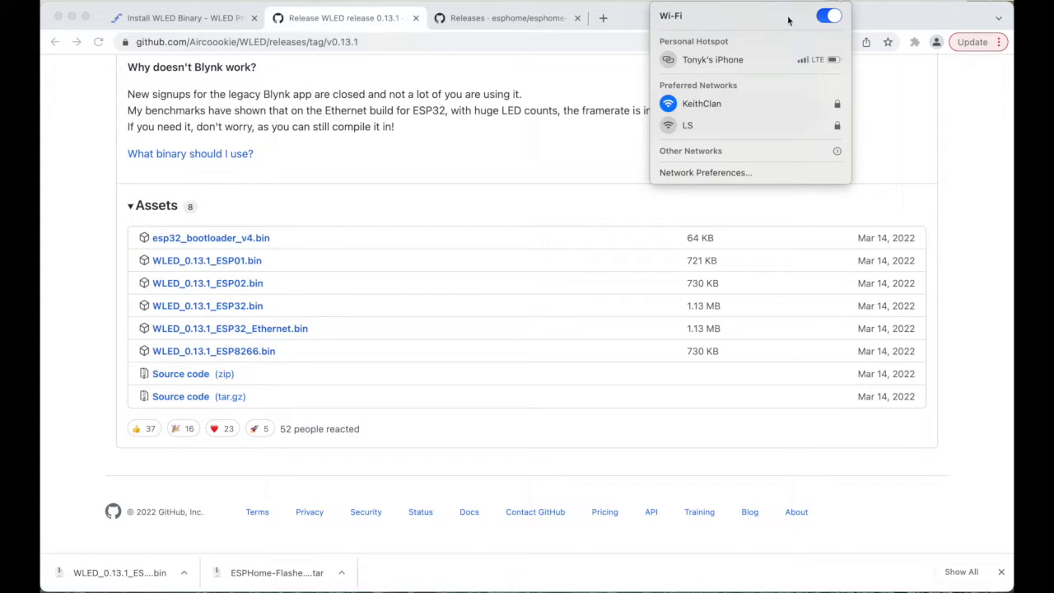
left_click(673, 123)
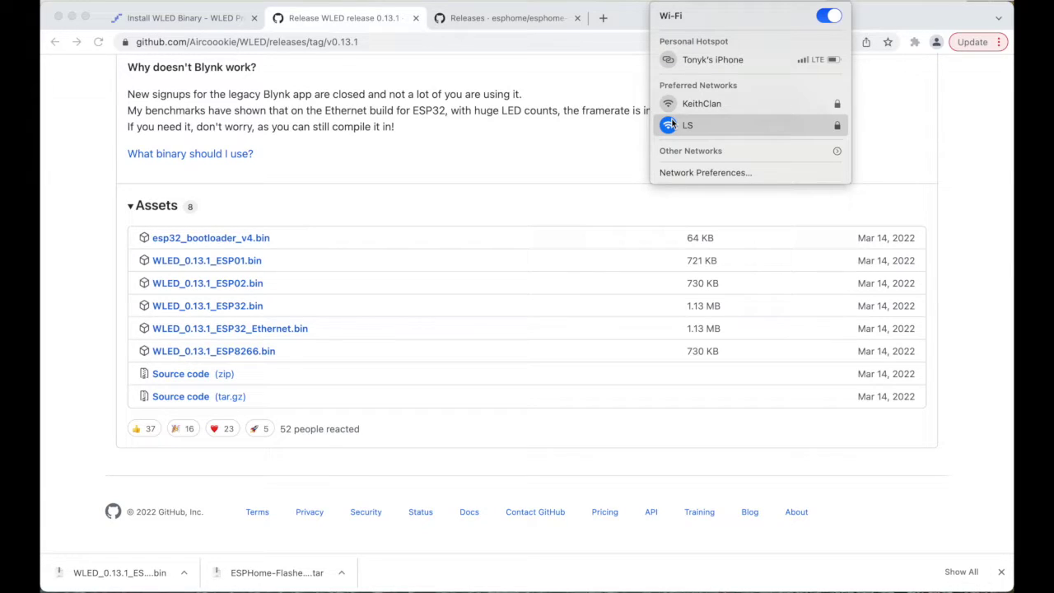
left_click(613, 66)
left_click(603, 19)
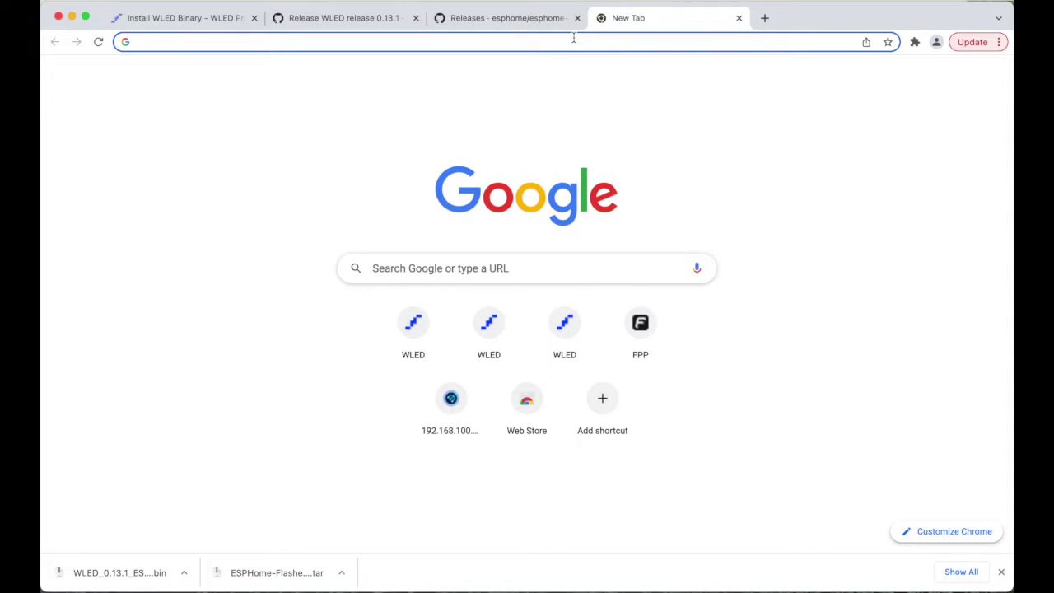
- Load wled-quad.local in the browser and open WLED's Config settings menu
type("hp")
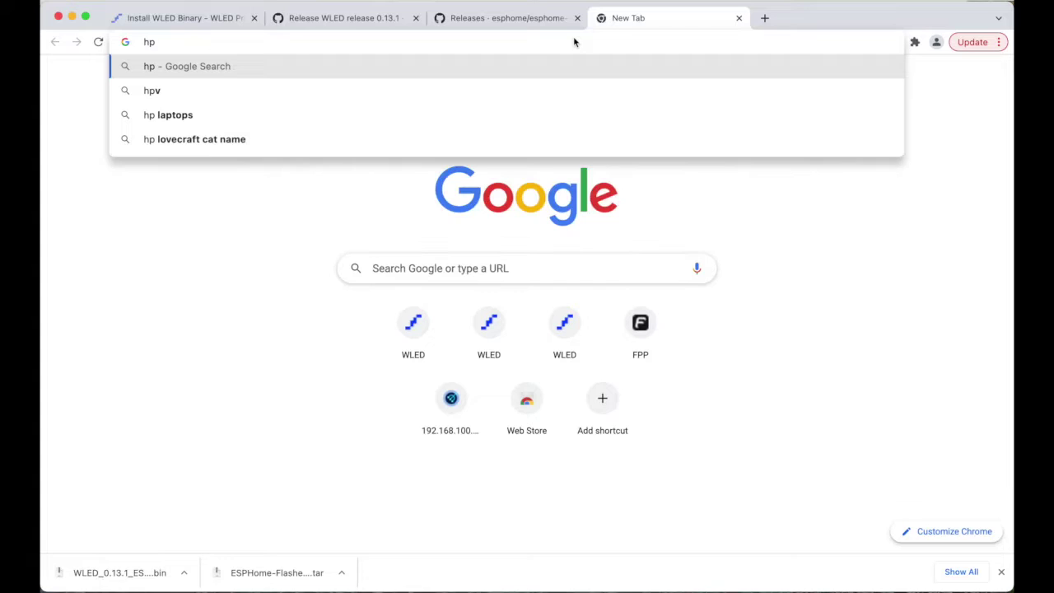
key("BackSpace")
type("t")
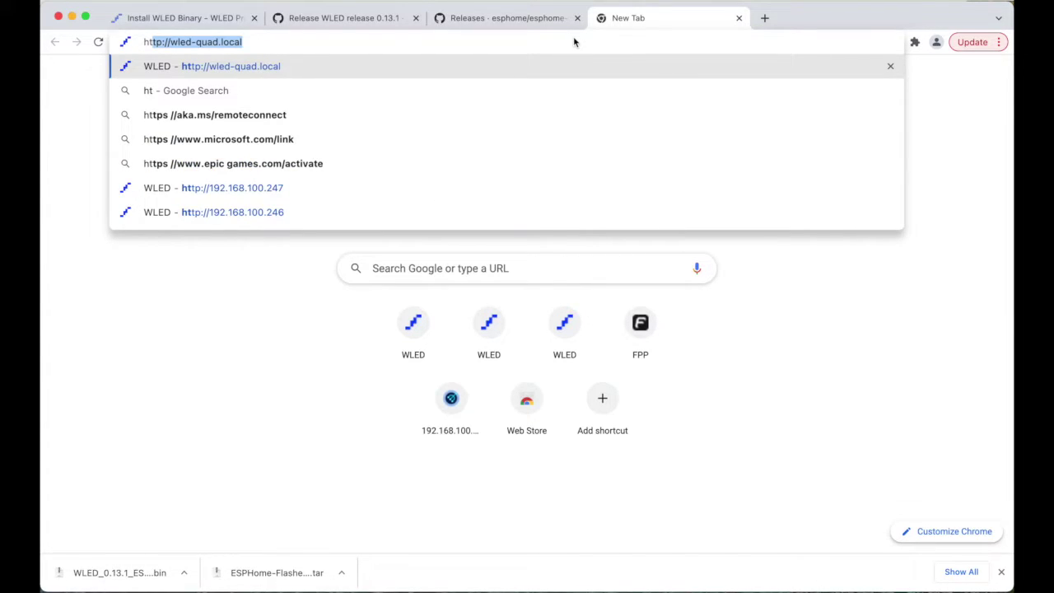
key("Return")
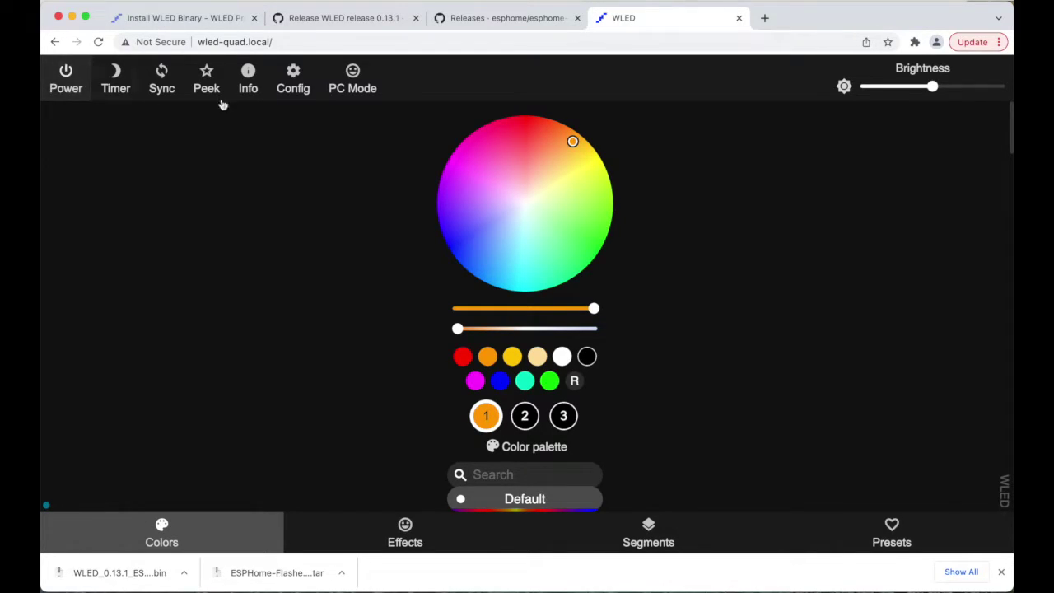
left_click(295, 83)
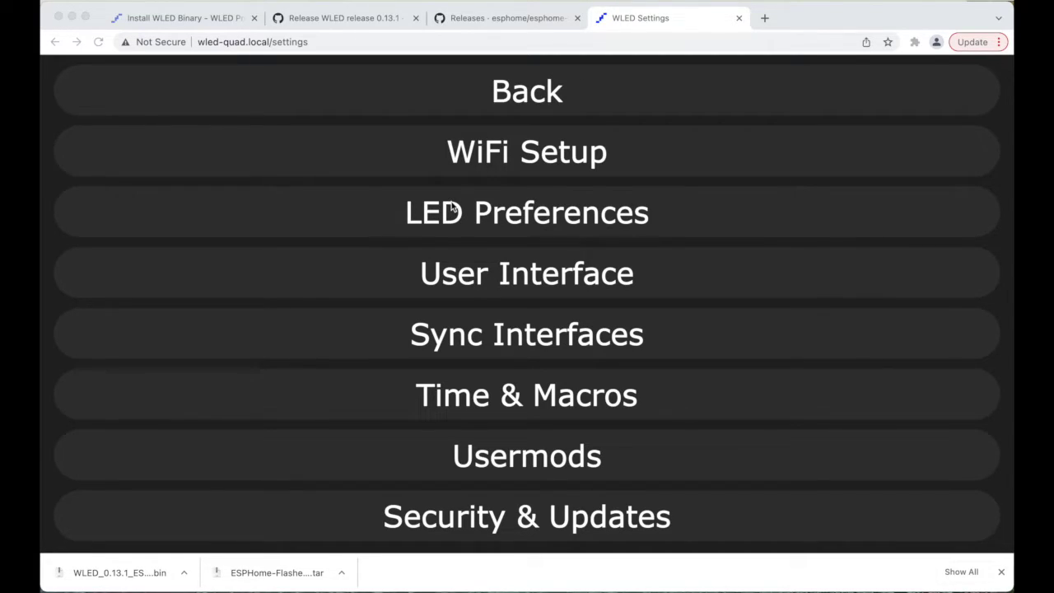
left_click(451, 207)
- Open LED & Hardware setup and turn off the automatic brightness limiter
left_click(452, 208)
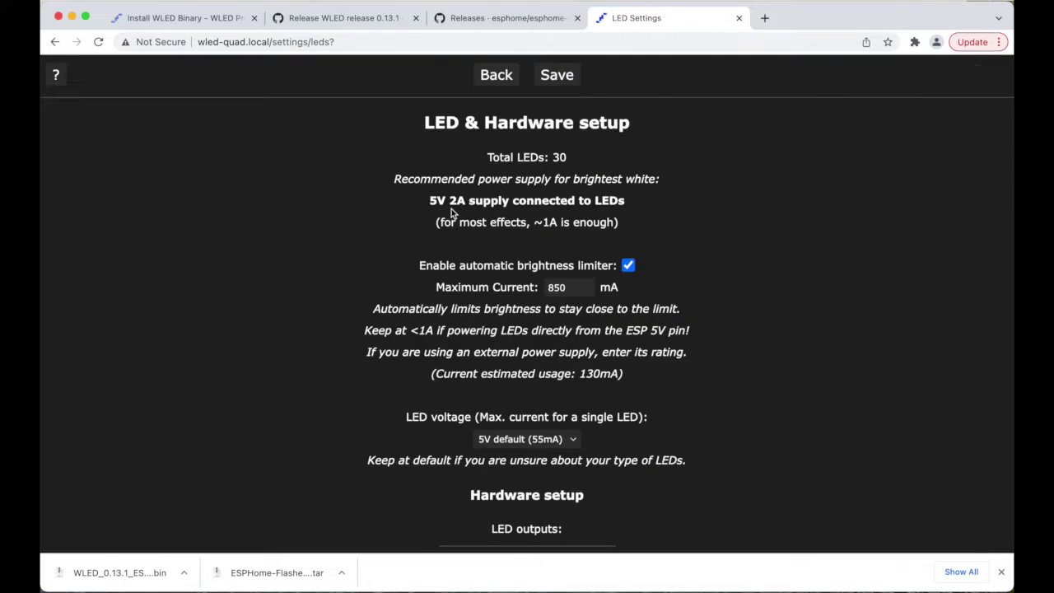
scroll(450, 210, "down", 3)
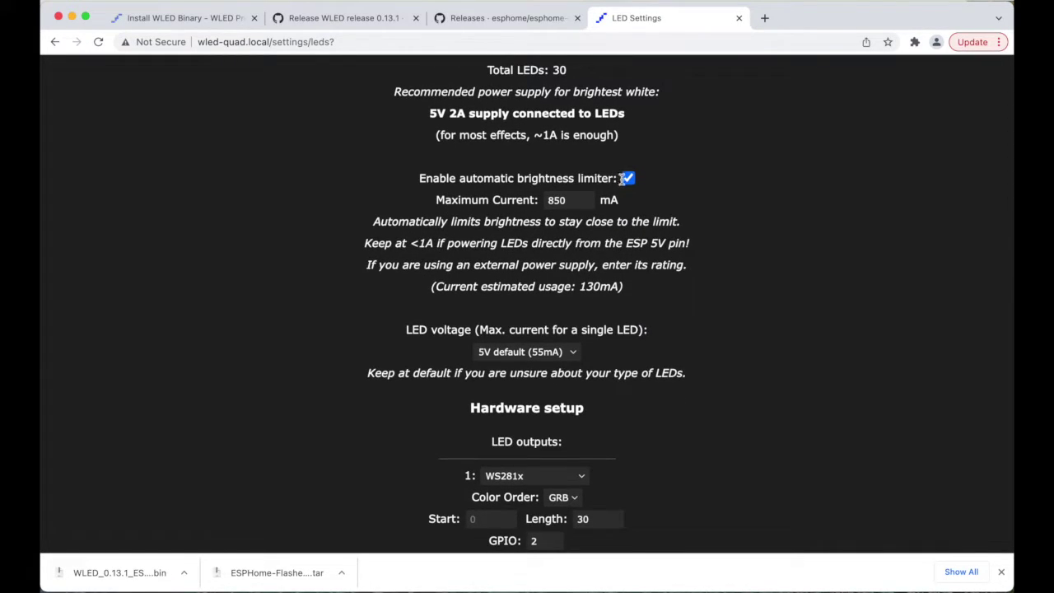
left_click(627, 178)
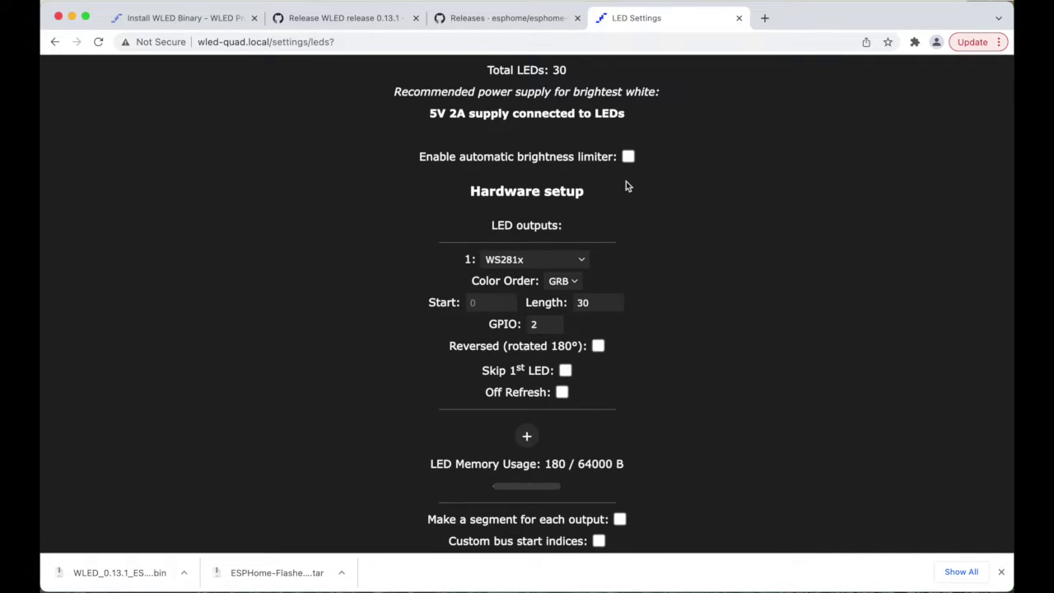
- Set LED output 1 to RGB color order with a length of 100 LEDs
scroll(626, 186, "down", 2)
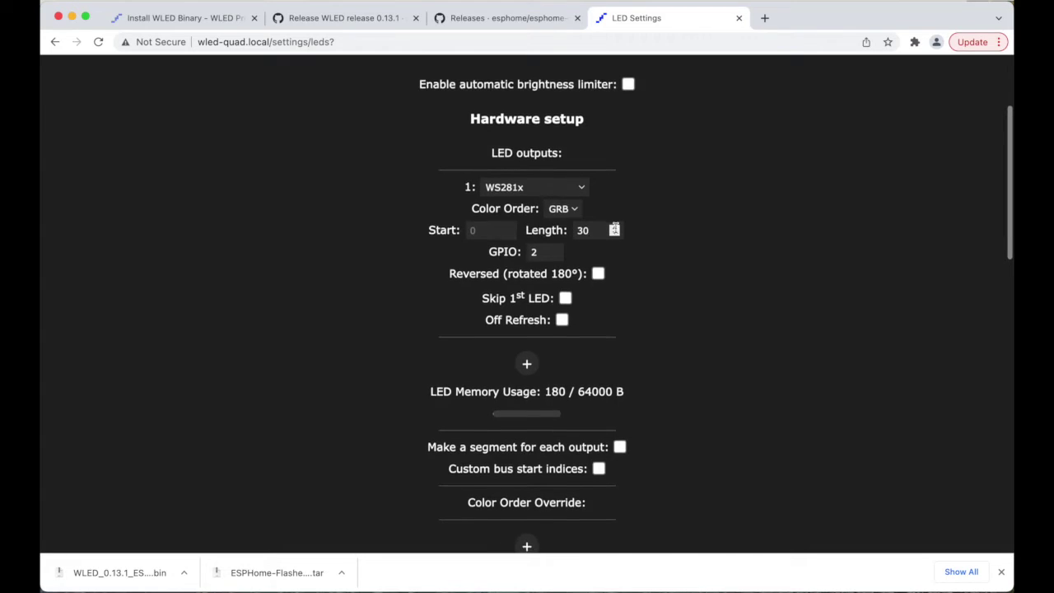
scroll(615, 231, "down", 1)
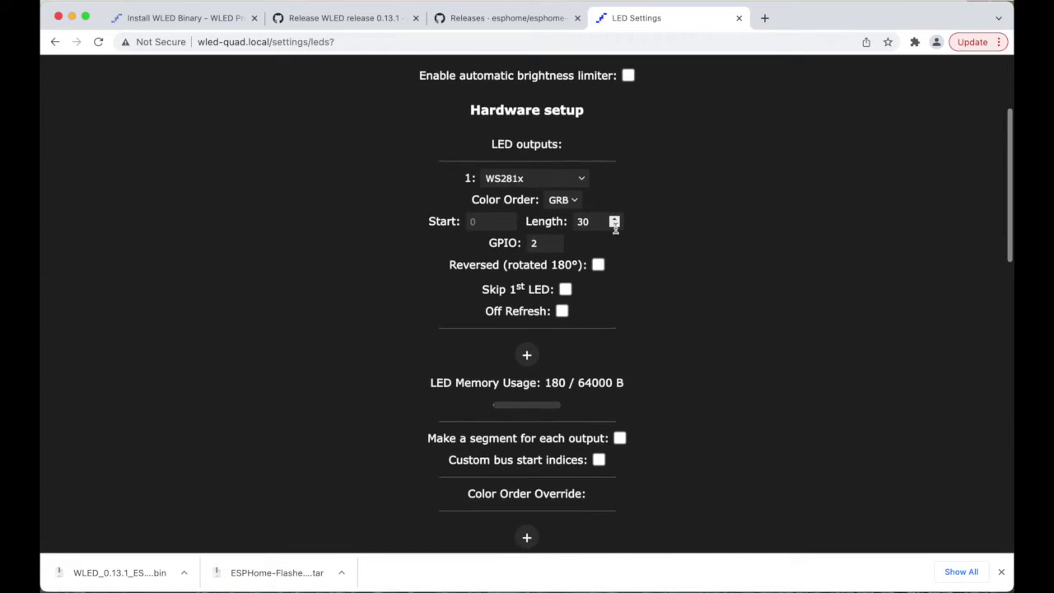
left_click(575, 202)
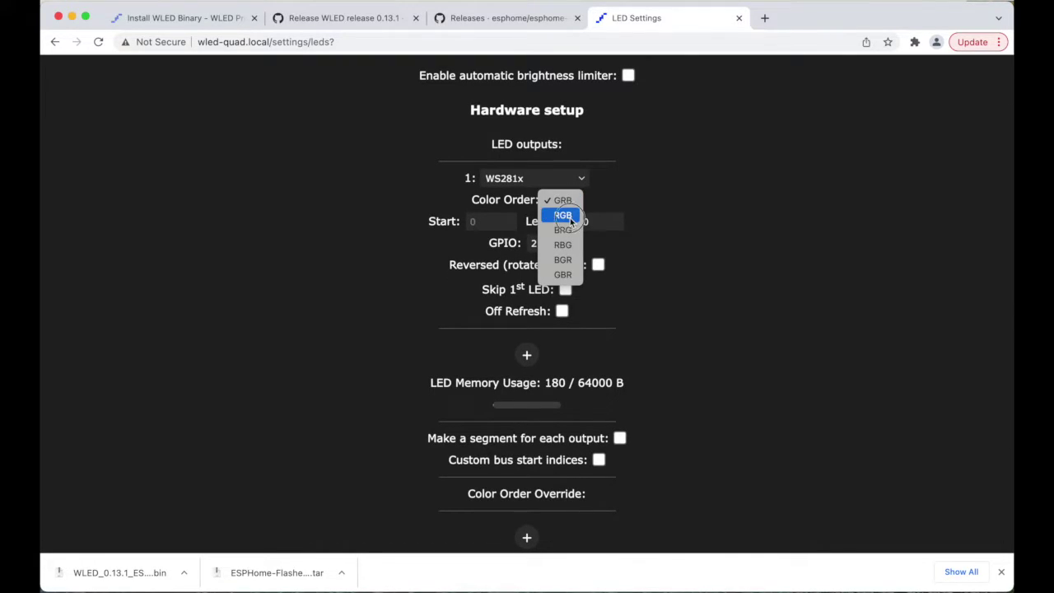
left_click(566, 216)
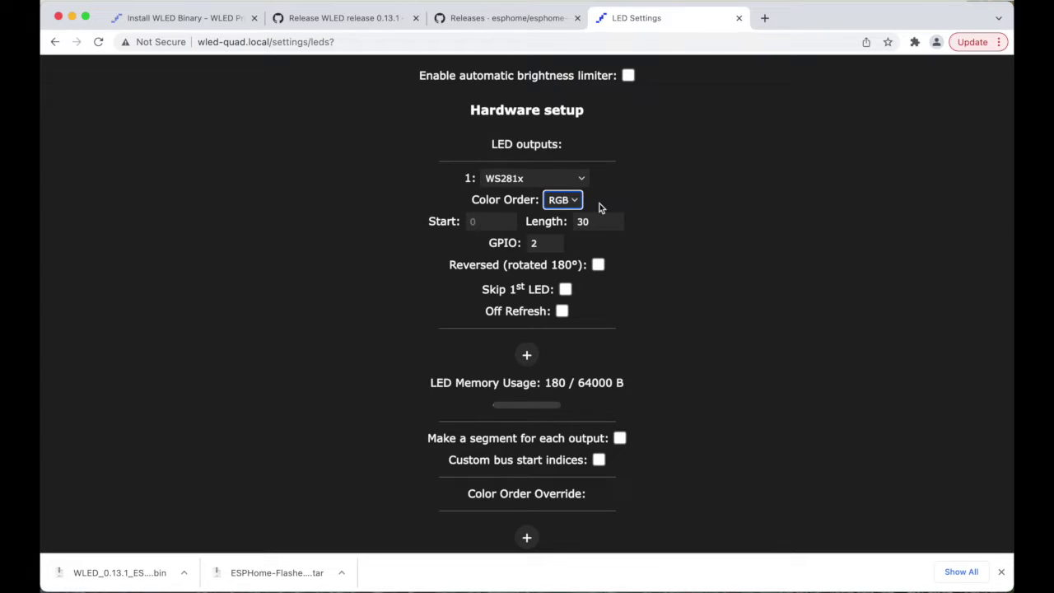
left_click(596, 222)
key("BackSpace")
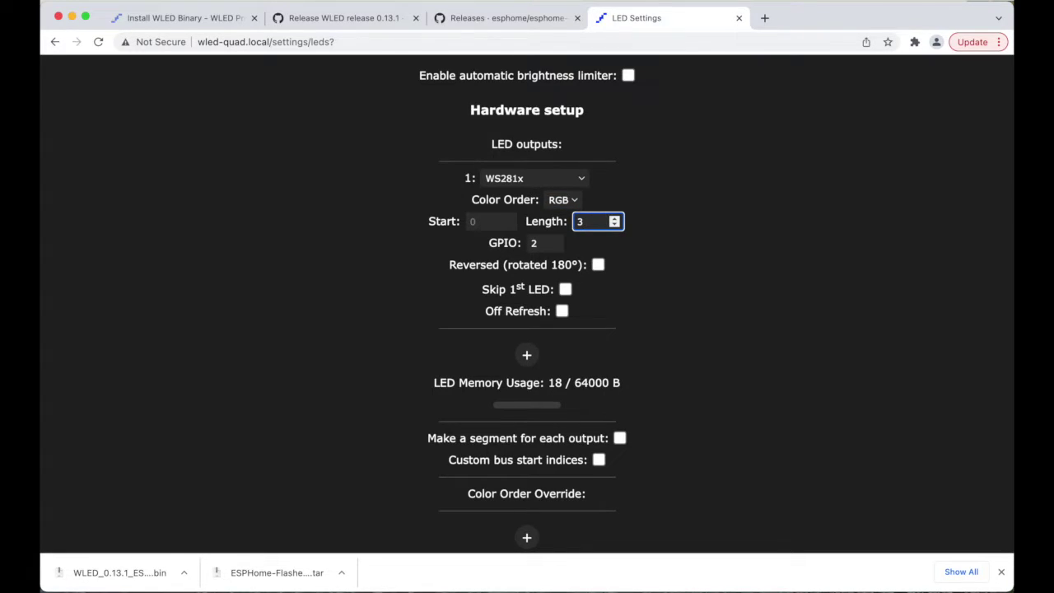
type("1")
key("BackSpace")
key("BackSpace")
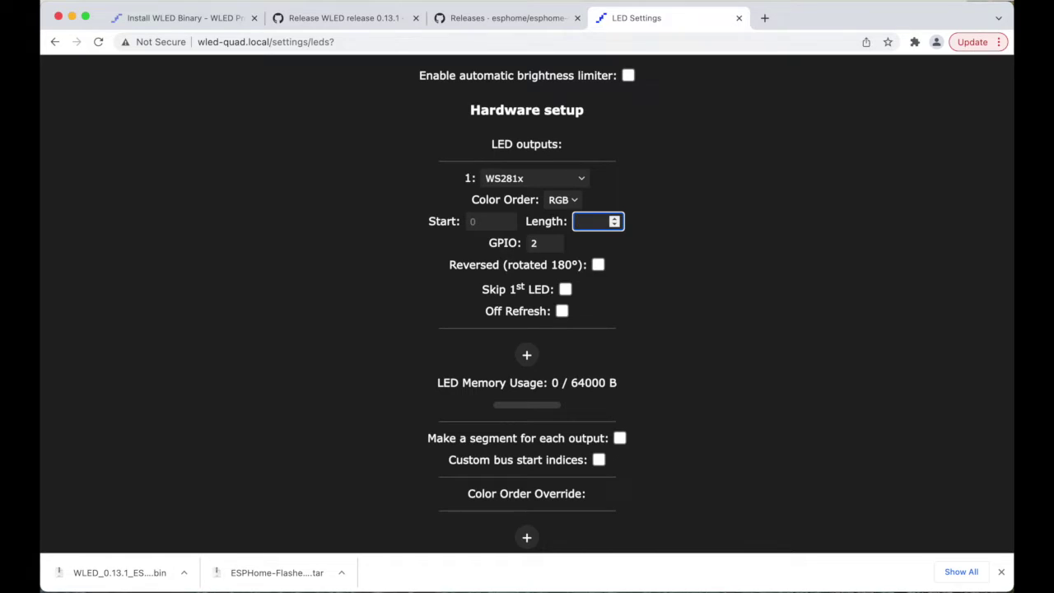
type("100")
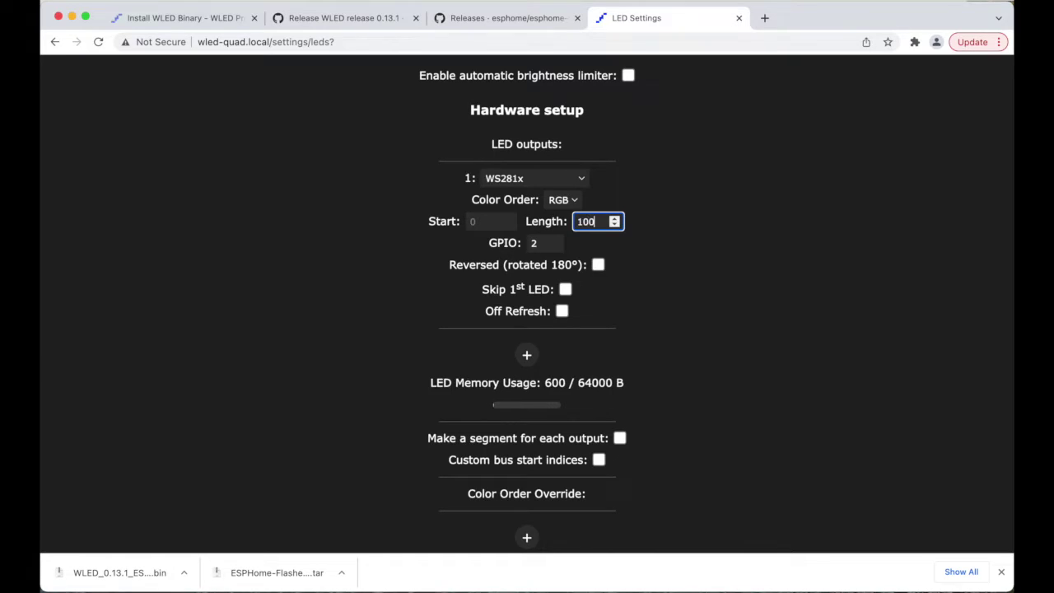
- Set LED output 1's data pin to GPIO 16
left_click(539, 243)
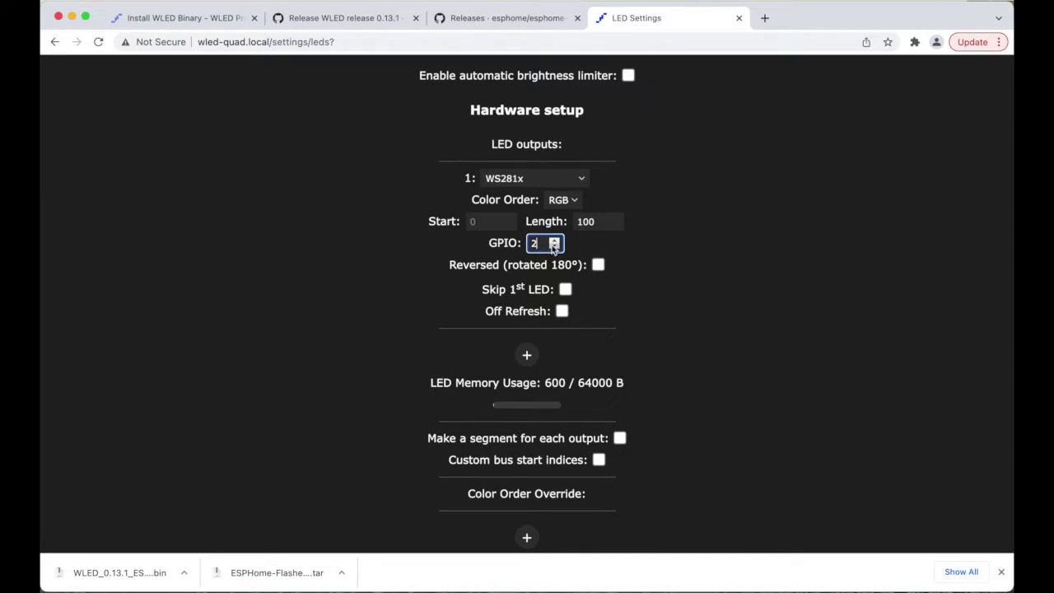
left_click(555, 244)
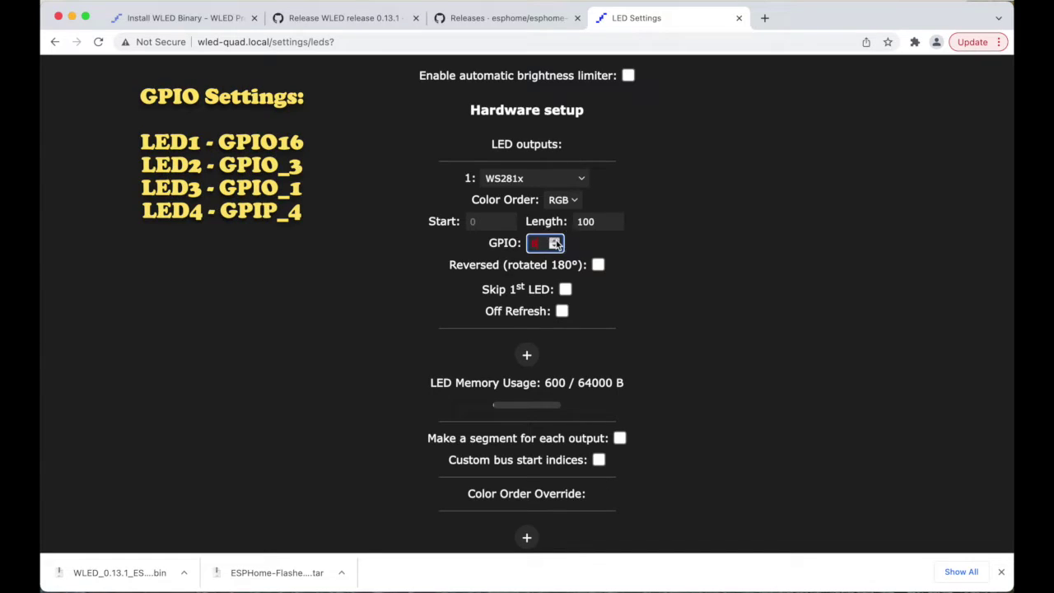
left_click(556, 241)
left_click(556, 241)
left_click(556, 241)
left_click(612, 295)
left_click(527, 357)
scroll(511, 408, "down", 3)
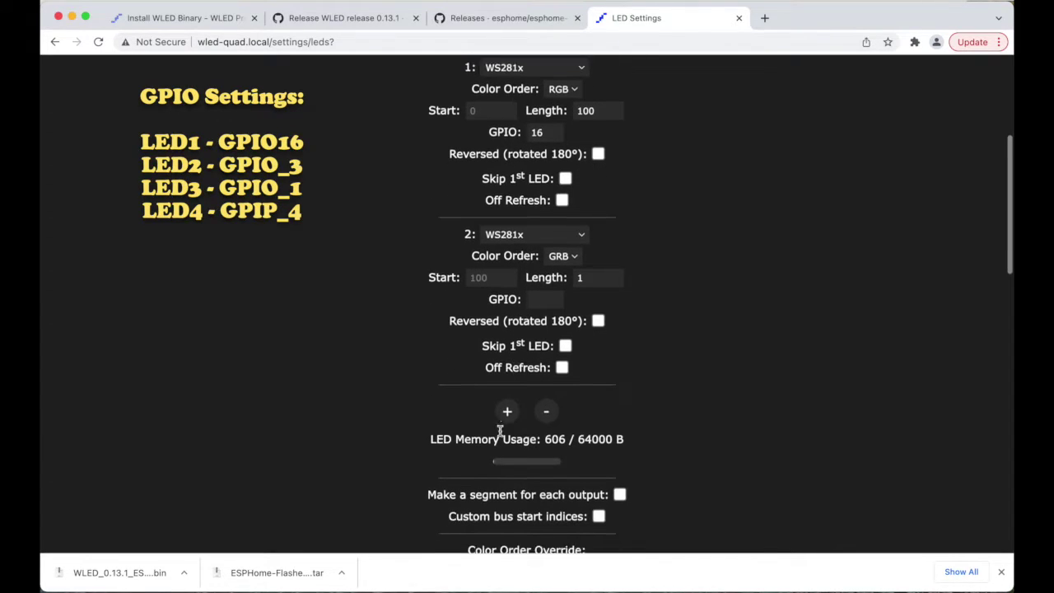
left_click(510, 404)
scroll(510, 405, "down", 3)
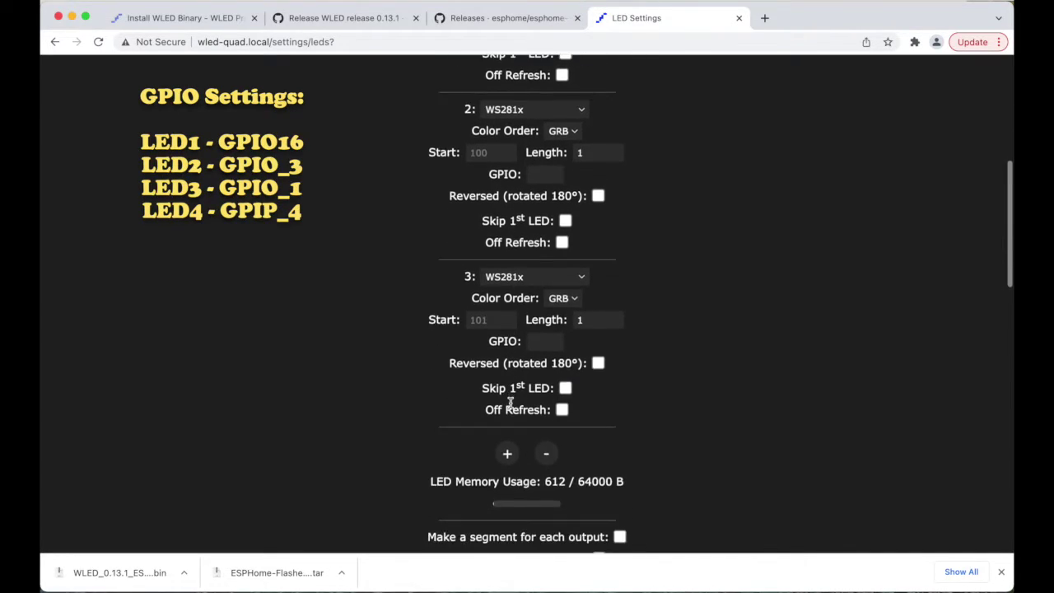
left_click(508, 424)
scroll(602, 285, "up", 4)
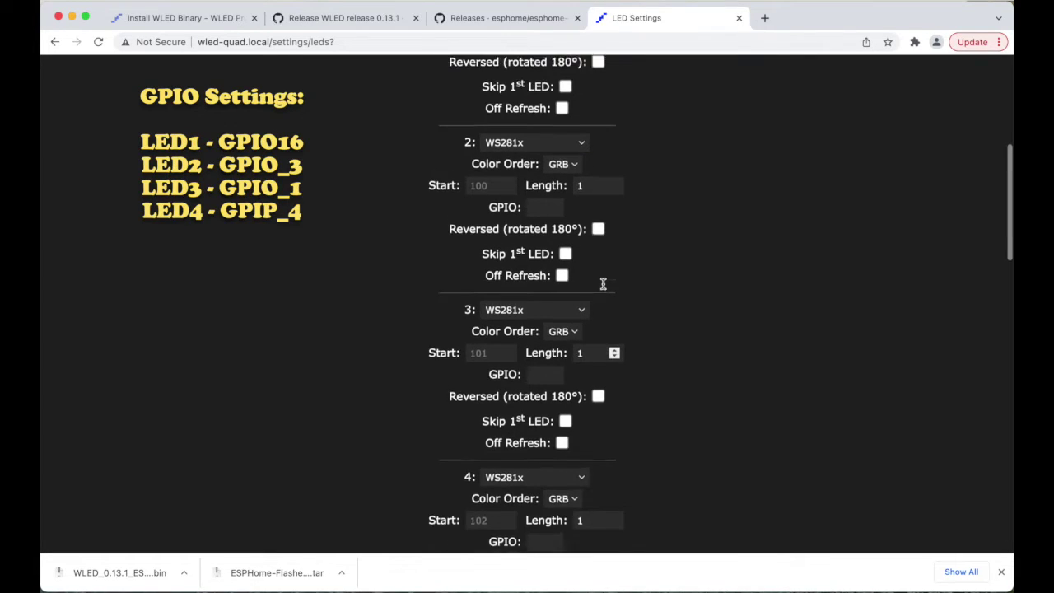
scroll(603, 283, "up", 1)
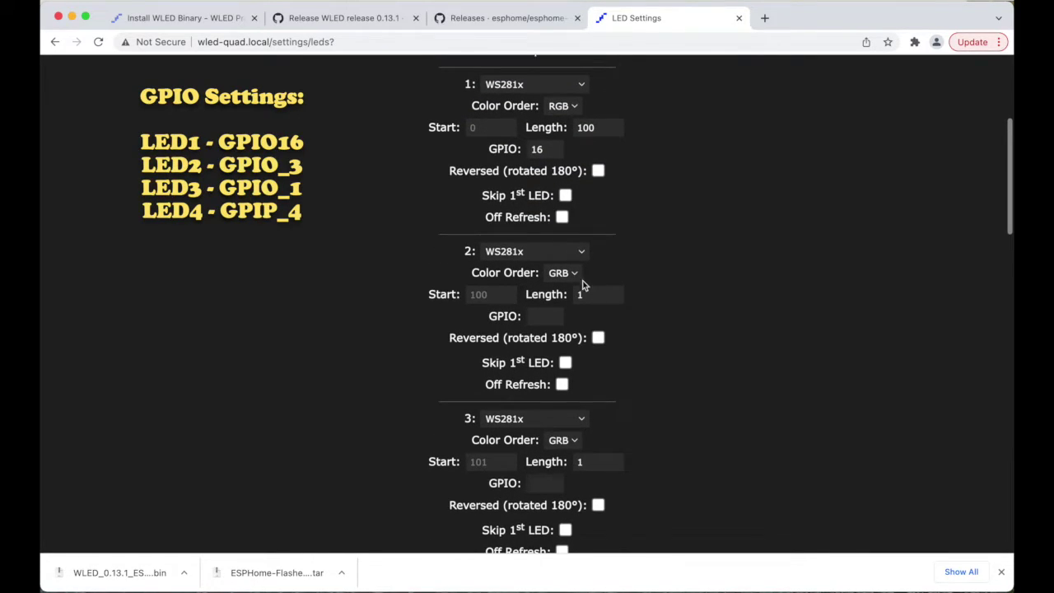
left_click(573, 273)
left_click(571, 289)
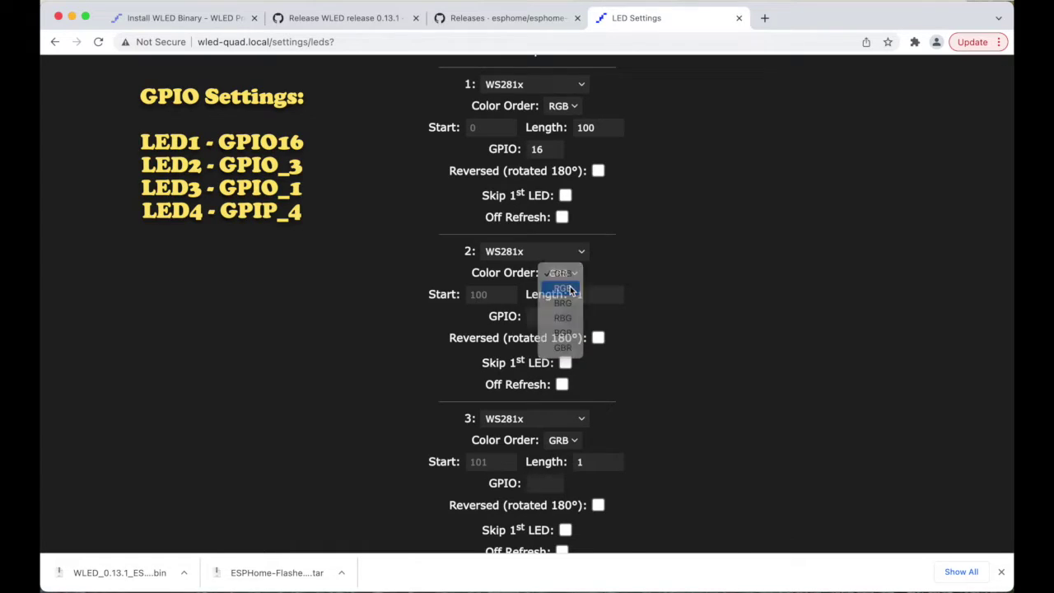
left_click(593, 296)
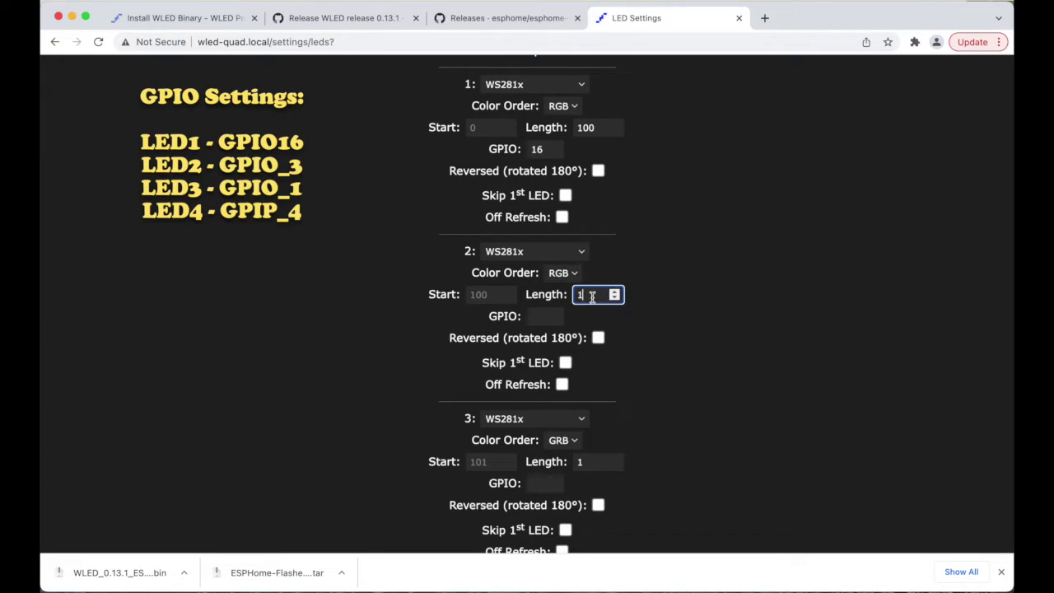
type("00")
left_click(547, 318)
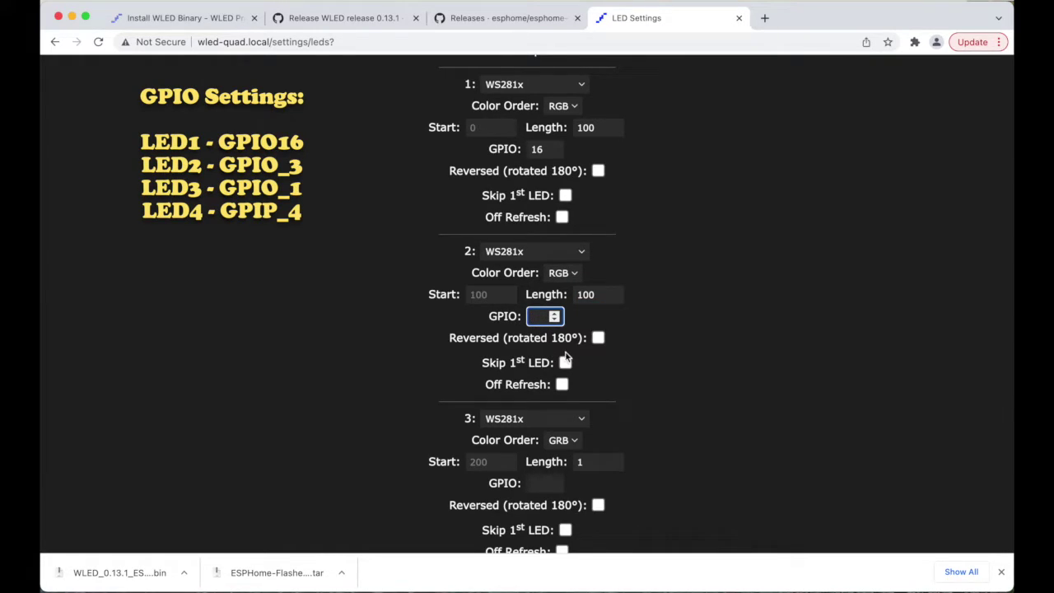
left_click(556, 320)
left_click(555, 314)
left_click(555, 314)
left_click(555, 314)
left_click(555, 314)
left_click(602, 363)
scroll(602, 363, "down", 1)
scroll(602, 362, "down", 1)
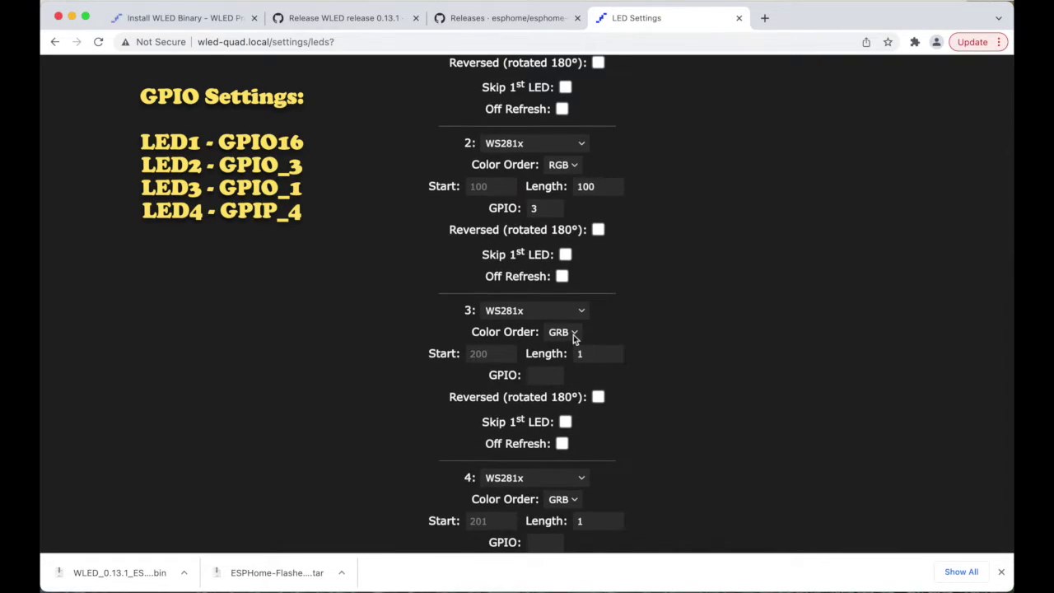
left_click(574, 335)
left_click(563, 347)
left_click(594, 353)
type("00")
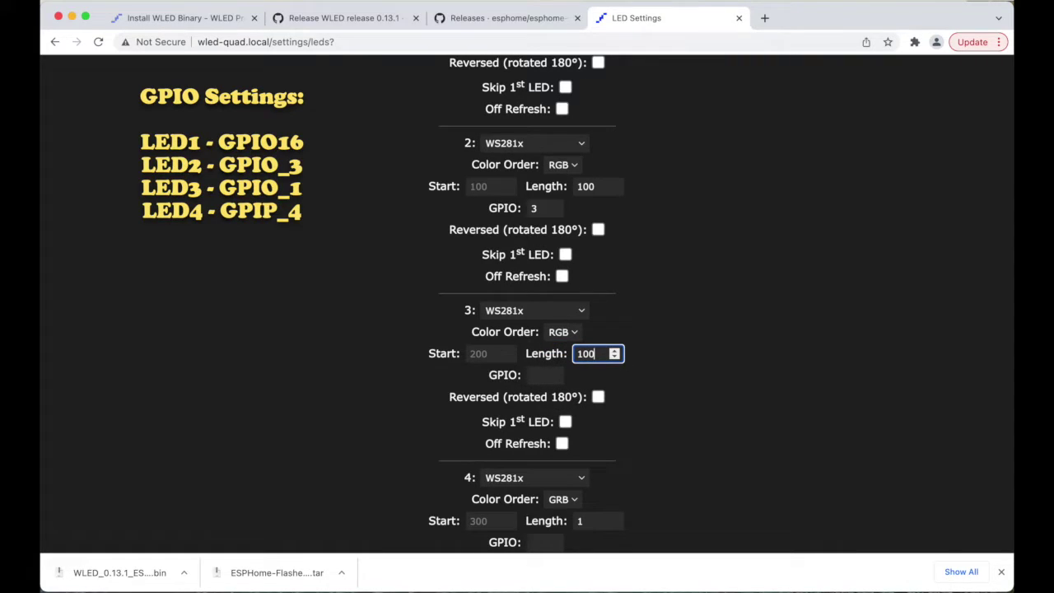
left_click(556, 375)
type("1")
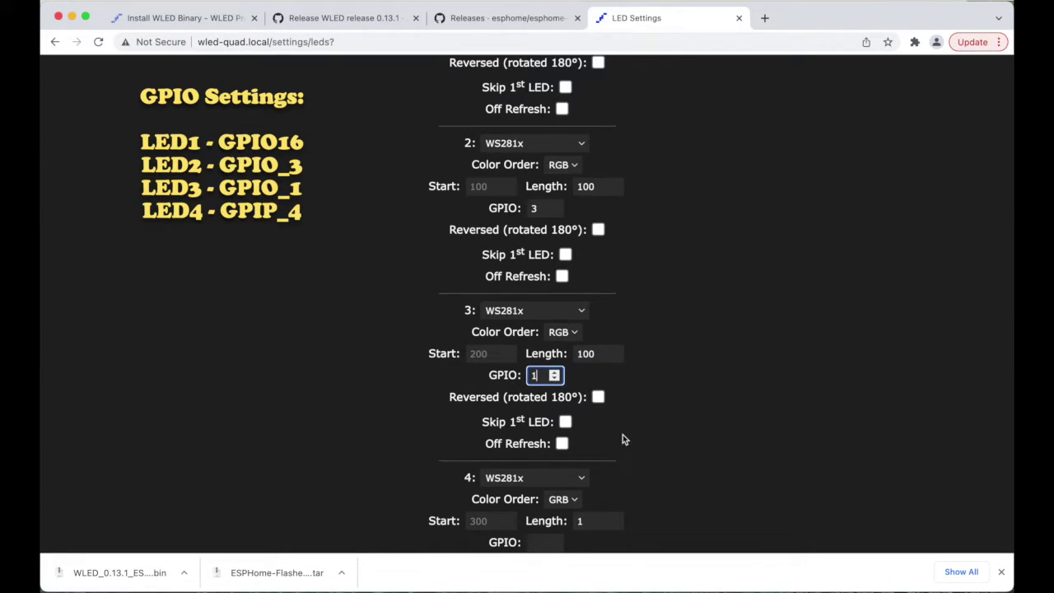
scroll(623, 434, "down", 3)
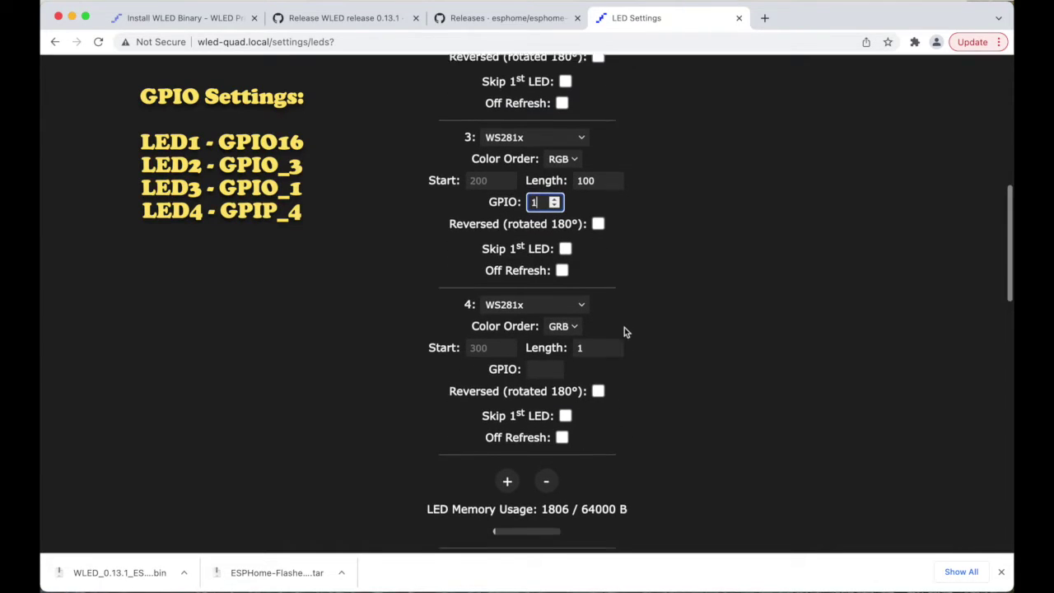
scroll(624, 331, "down", 1)
left_click(565, 316)
left_click(568, 333)
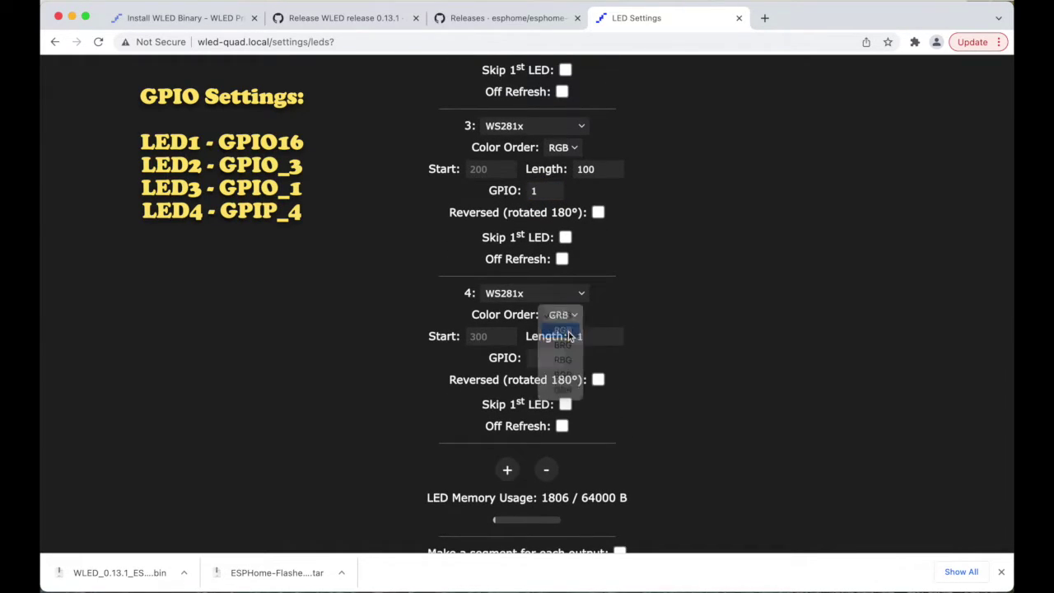
double_click(584, 336)
type("100")
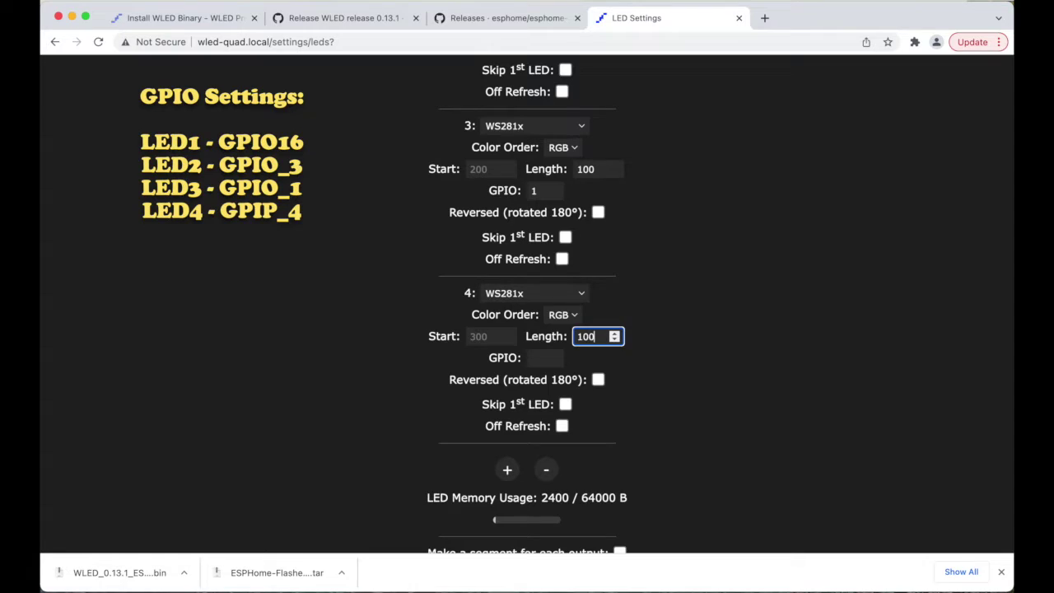
left_click(557, 359)
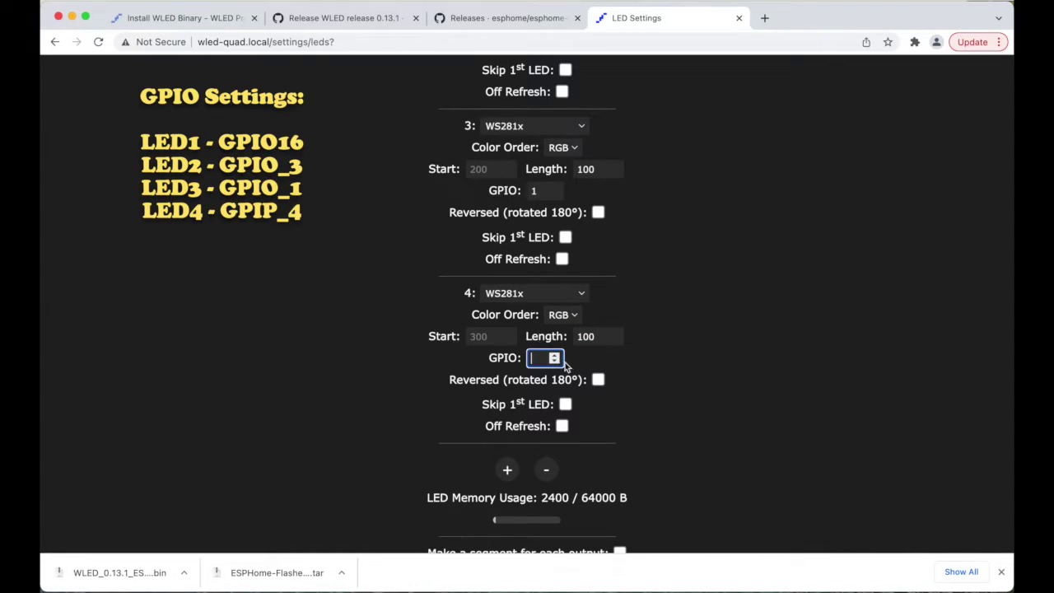
type("4")
key("BackSpace")
type("2")
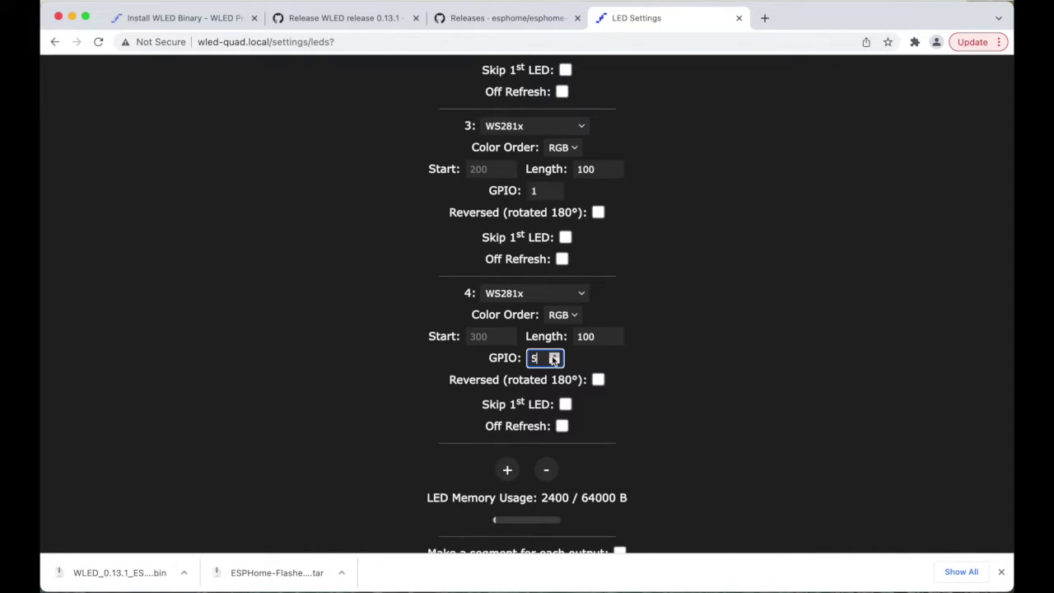
left_click(555, 363)
scroll(598, 387, "down", 3)
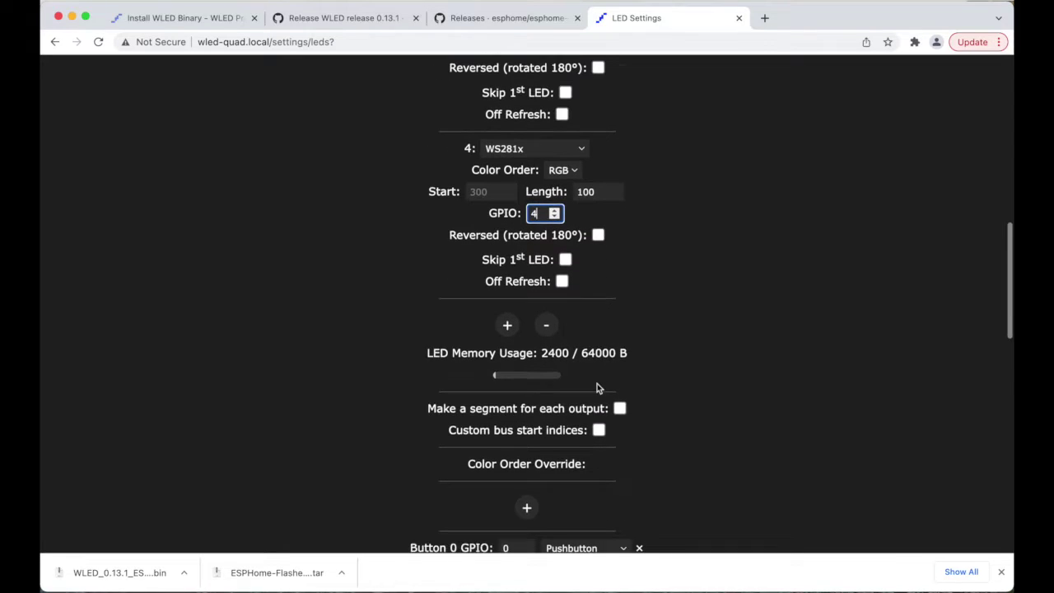
scroll(599, 391, "down", 10)
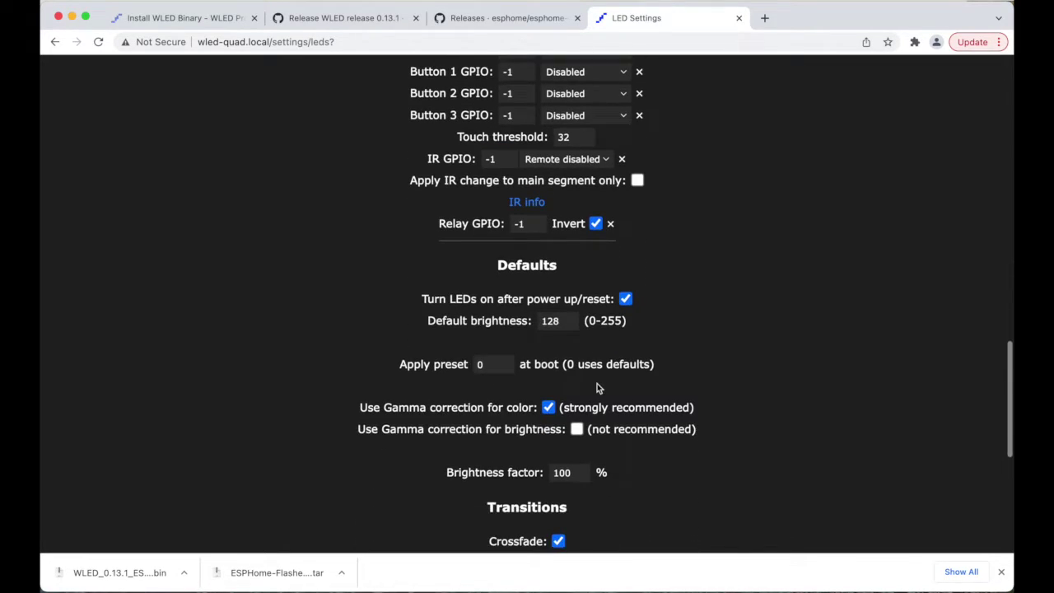
scroll(599, 388, "down", 5)
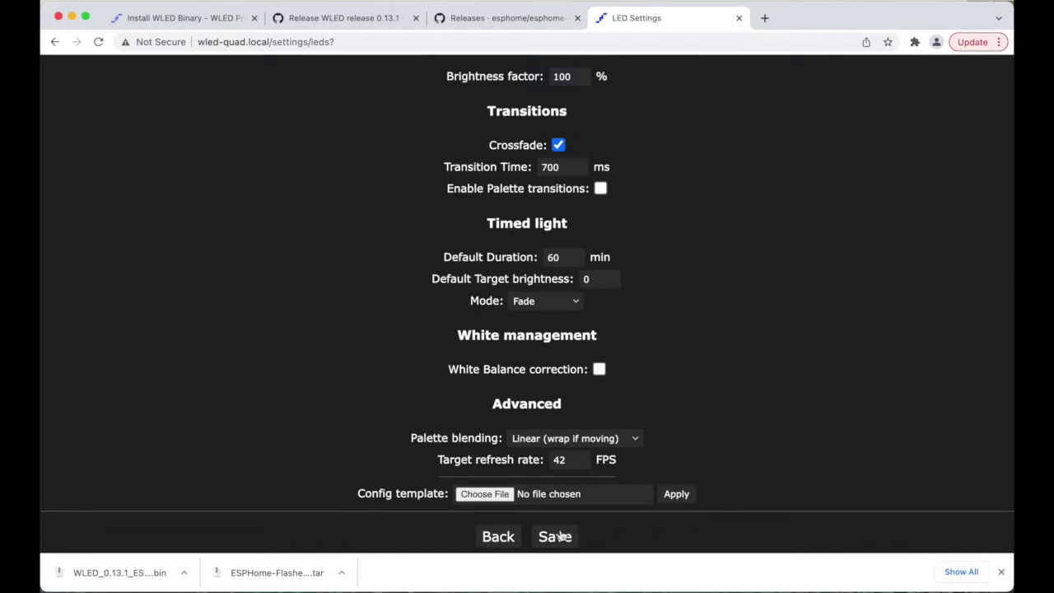
- Save the four LED output settings and return to WLED's main control page
left_click(556, 537)
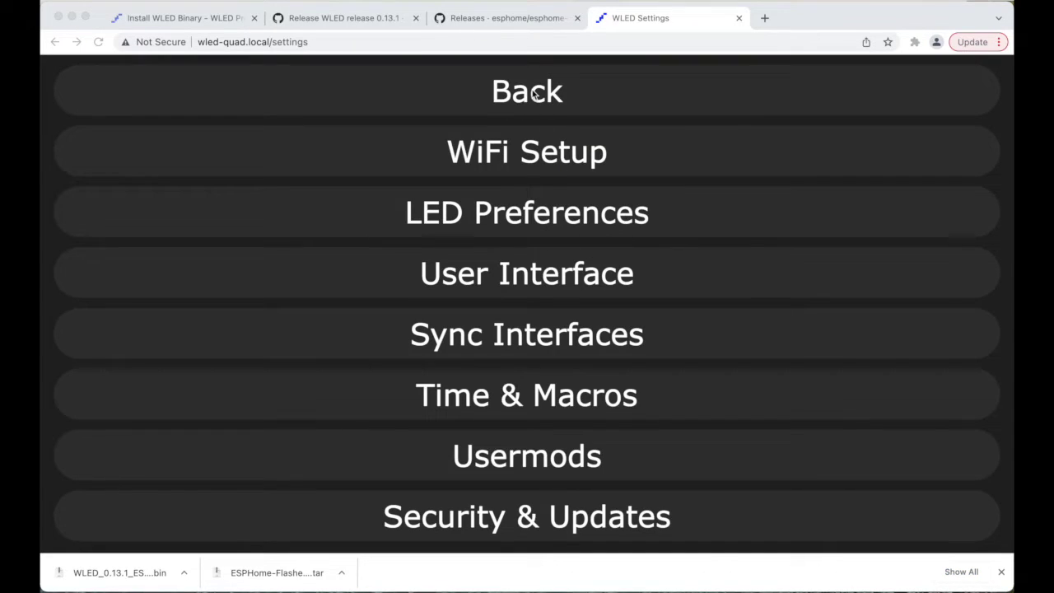
left_click(533, 94)
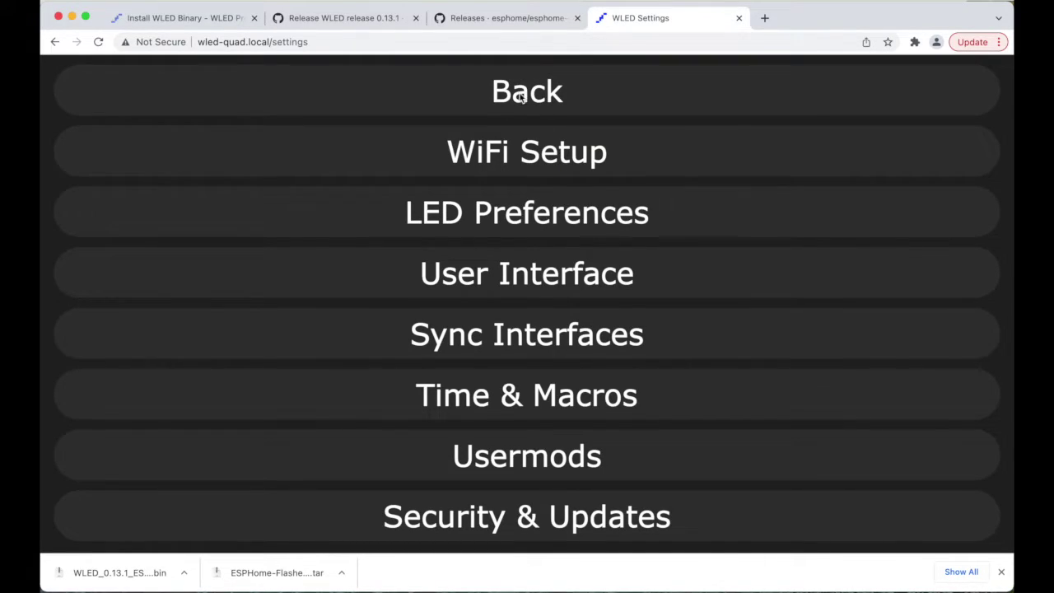
left_click(521, 96)
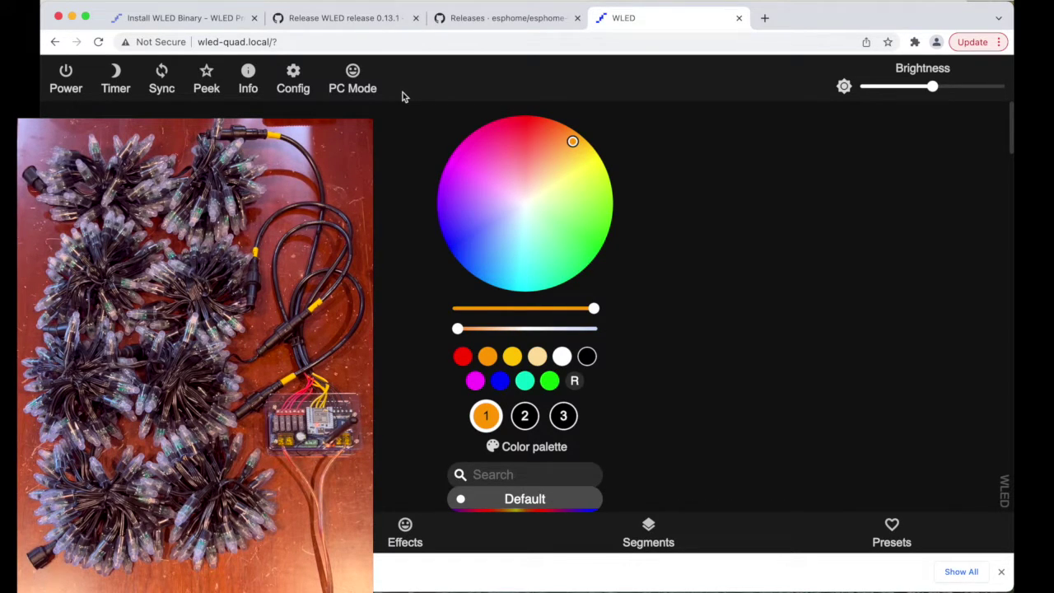
- Turn the LED strings on, cycle them red, blue, then green, and dim the brightness slightly
left_click(65, 72)
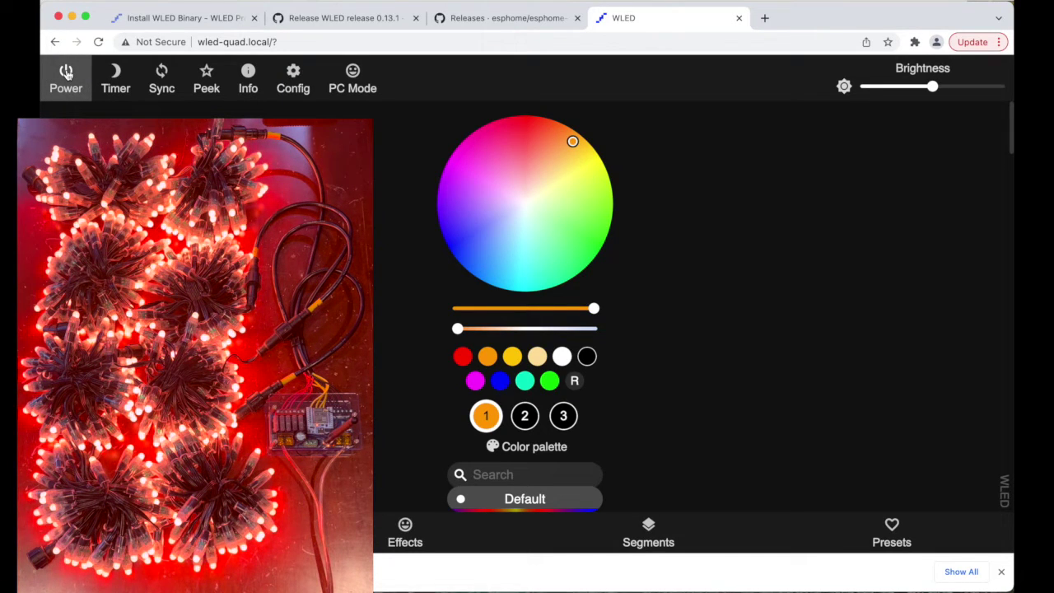
left_click(463, 356)
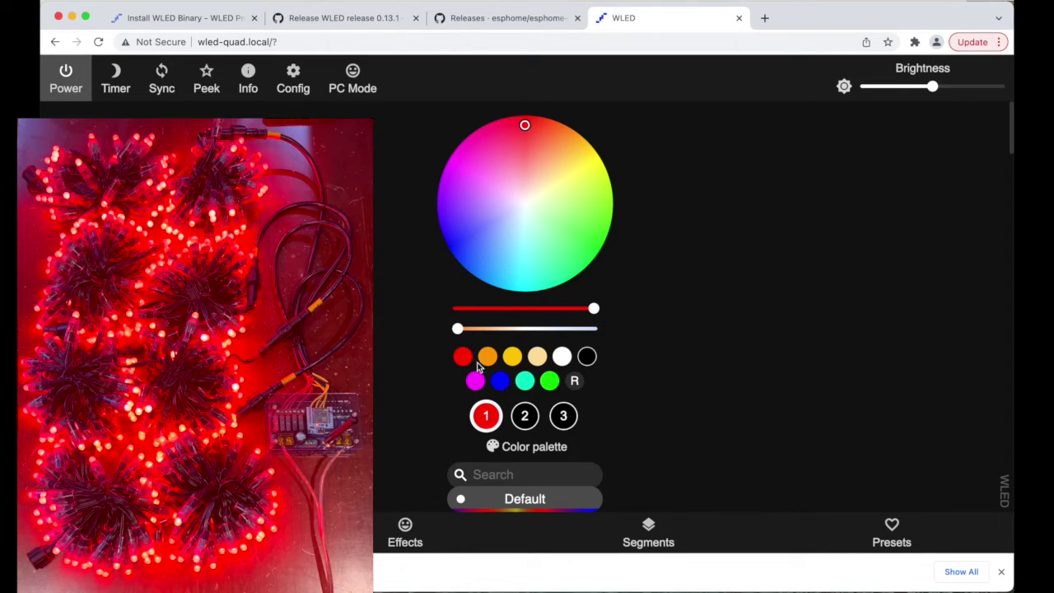
left_click(500, 383)
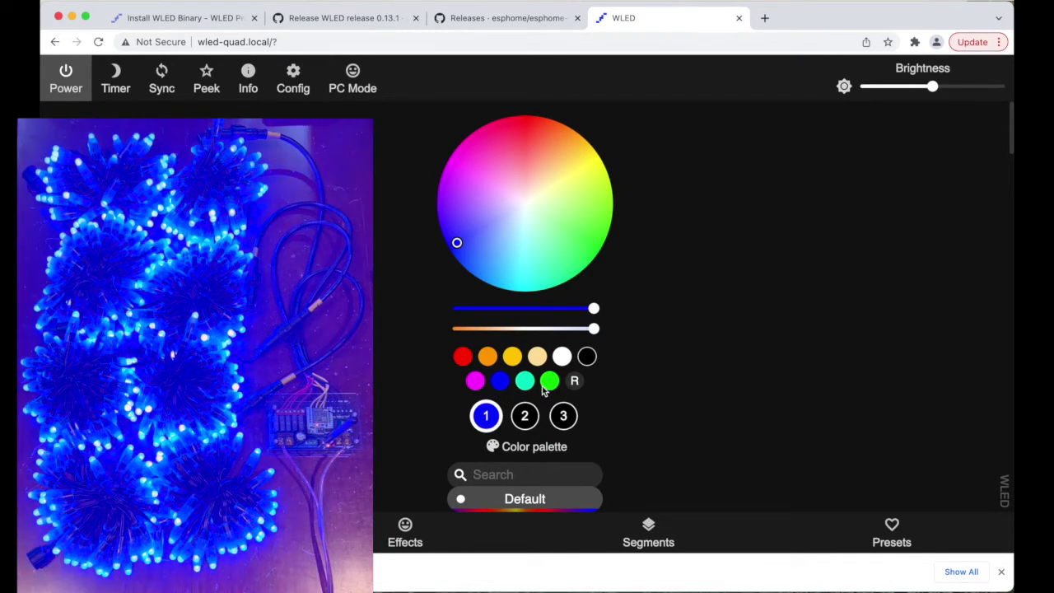
left_click(550, 386)
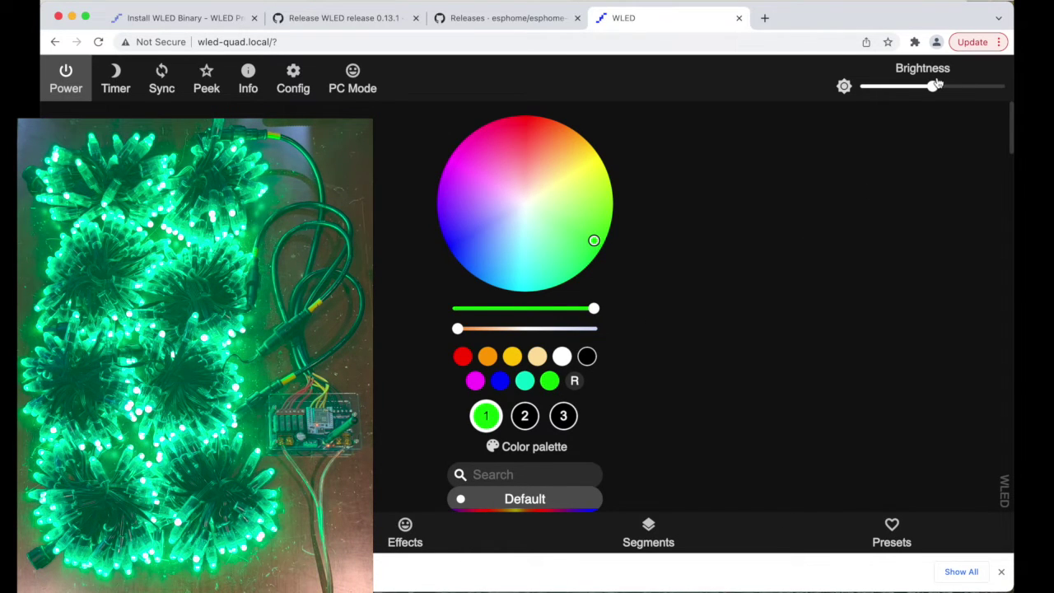
left_click_drag(933, 86, 898, 89)
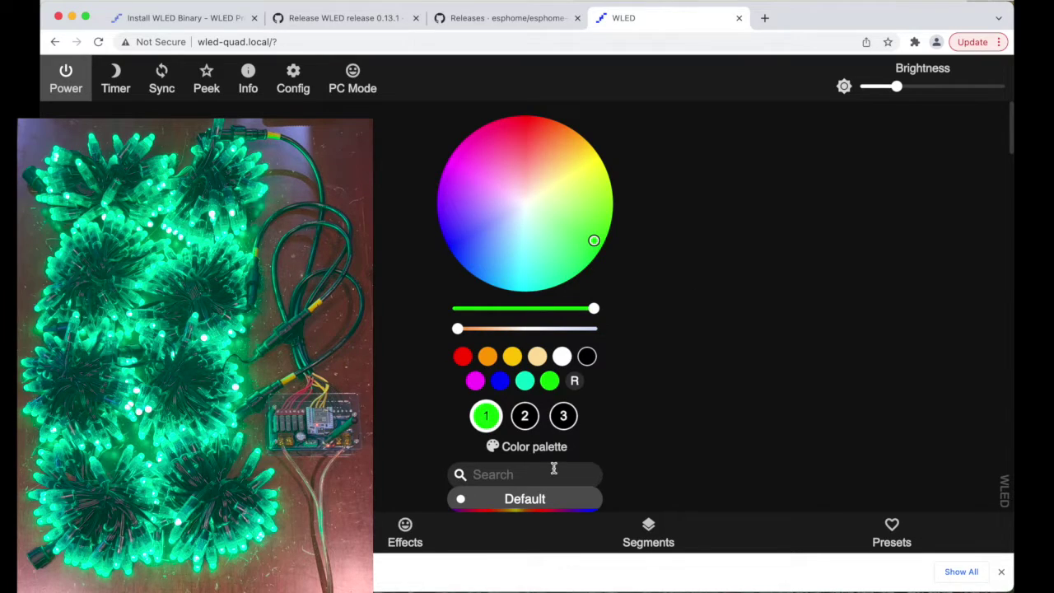
- Run the Meteor effect on the strings
left_click(405, 536)
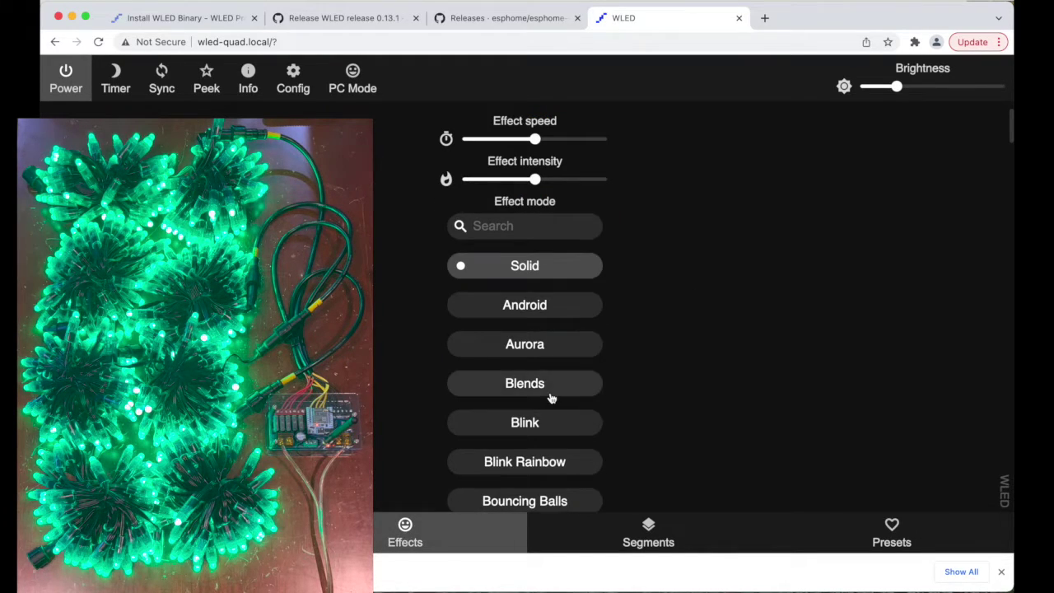
scroll(552, 398, "down", 6)
scroll(552, 399, "down", 10)
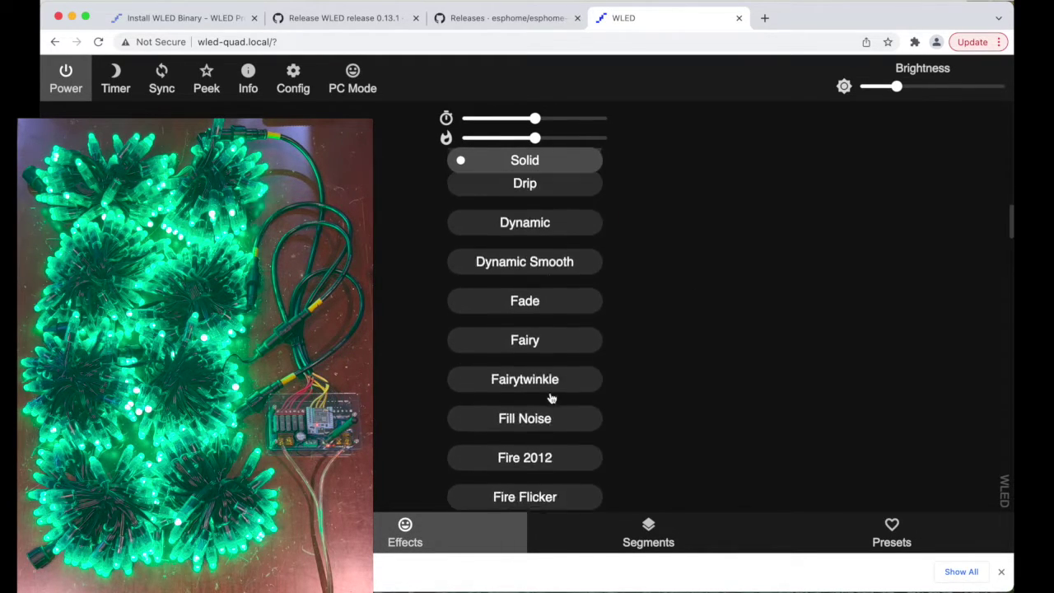
scroll(552, 398, "down", 10)
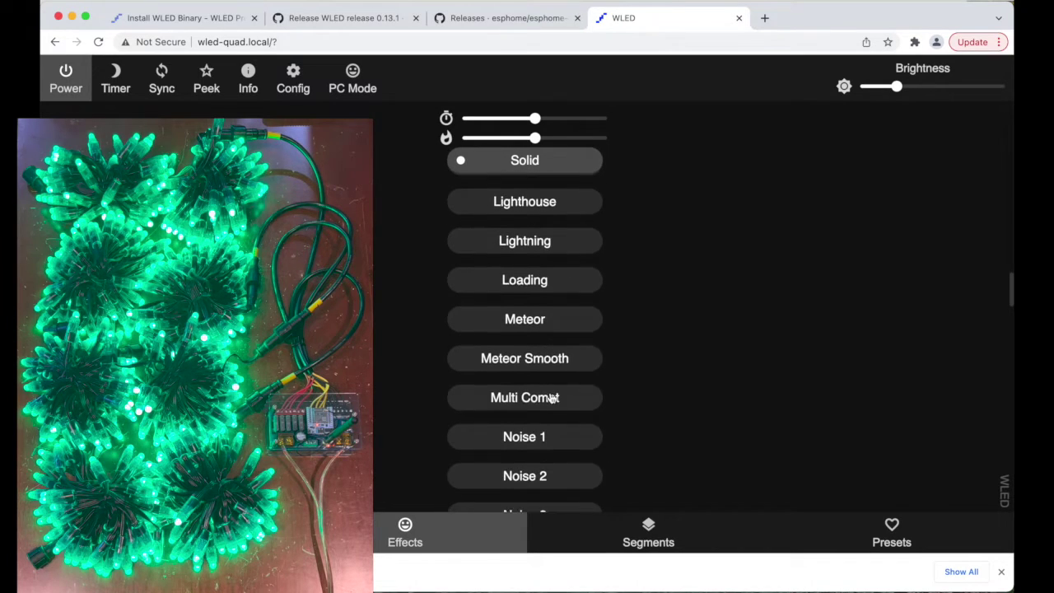
left_click(537, 272)
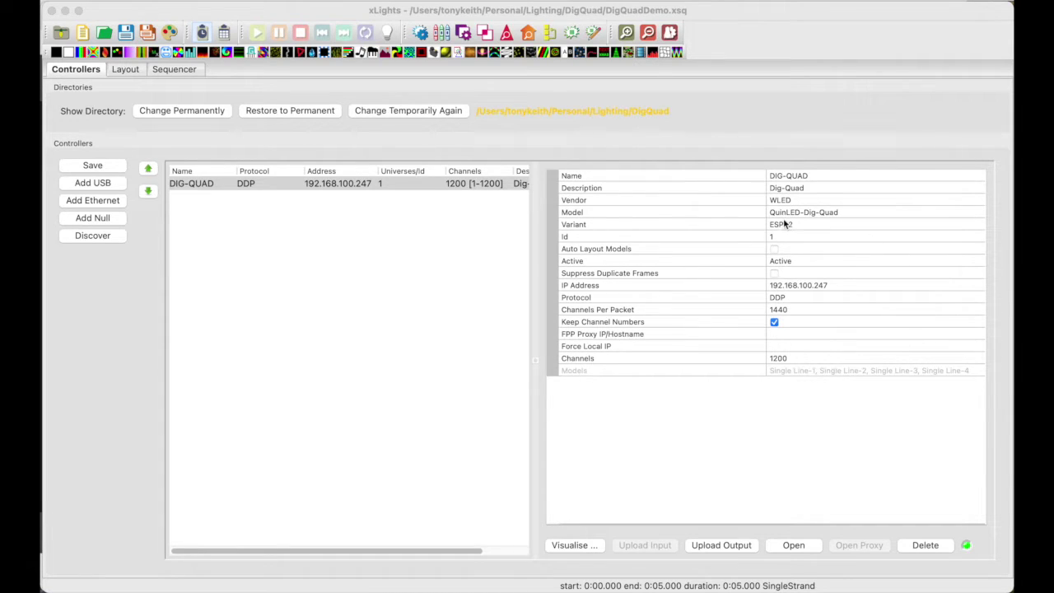
- Show the Layout tab with Single Line-1 to -4 on the DIG-QUAD controller
left_click(126, 70)
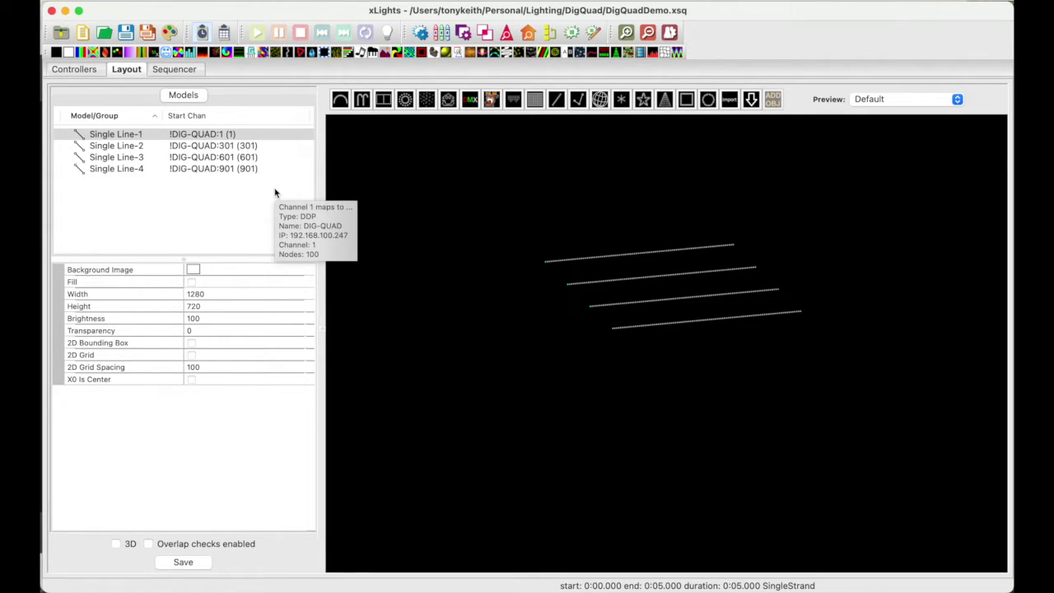
left_click(134, 145)
left_click(131, 159)
left_click(132, 169)
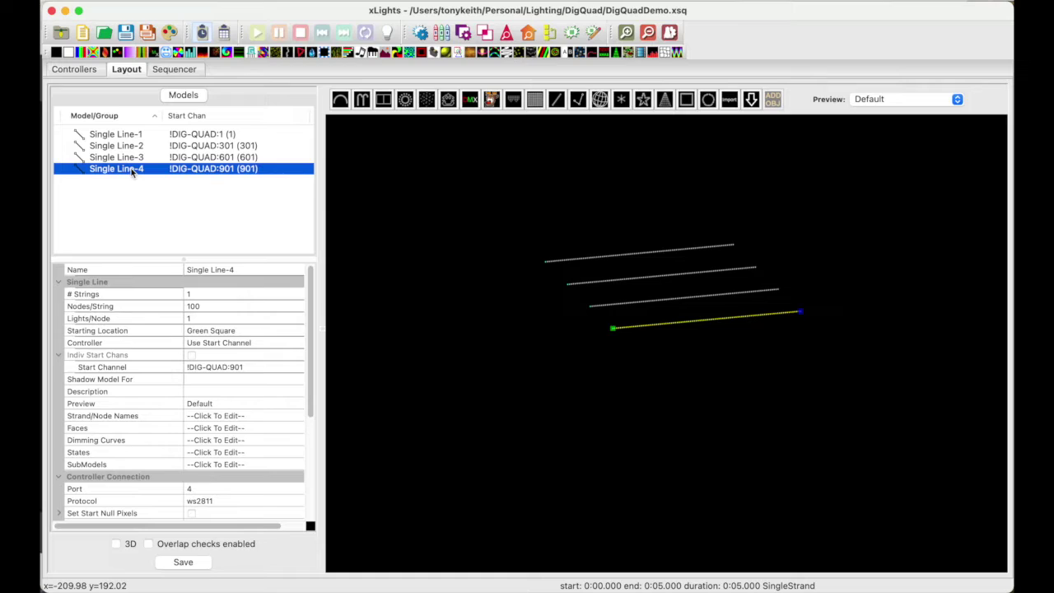
left_click(71, 70)
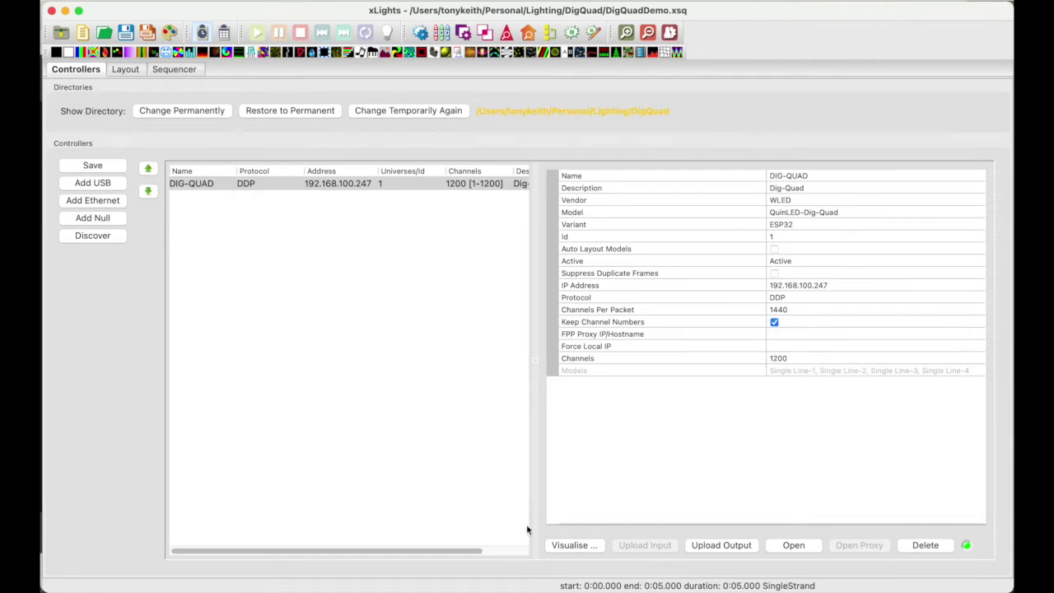
left_click(573, 547)
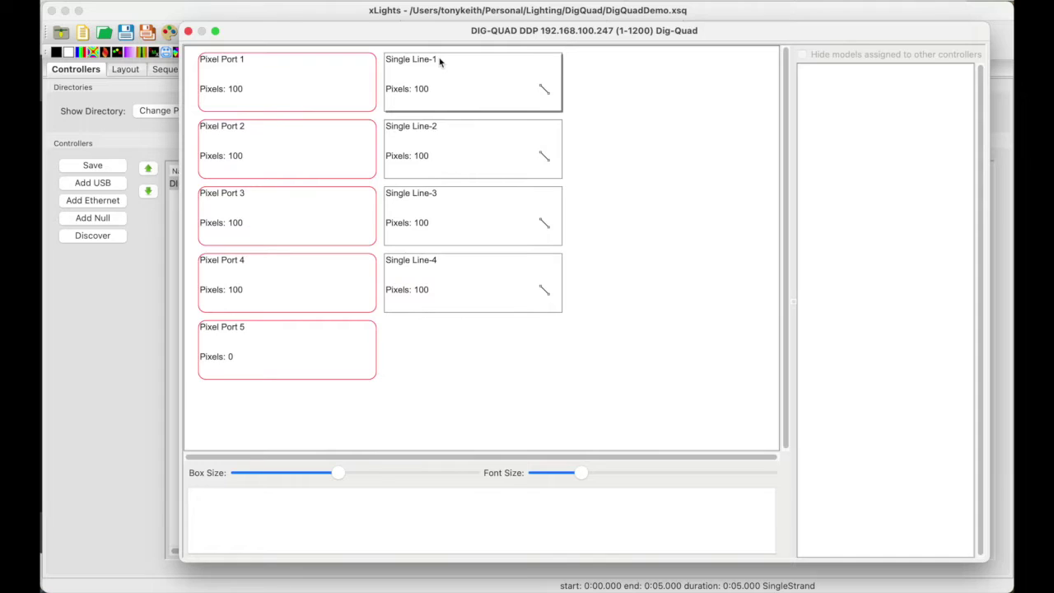
mouse_move(431, 92)
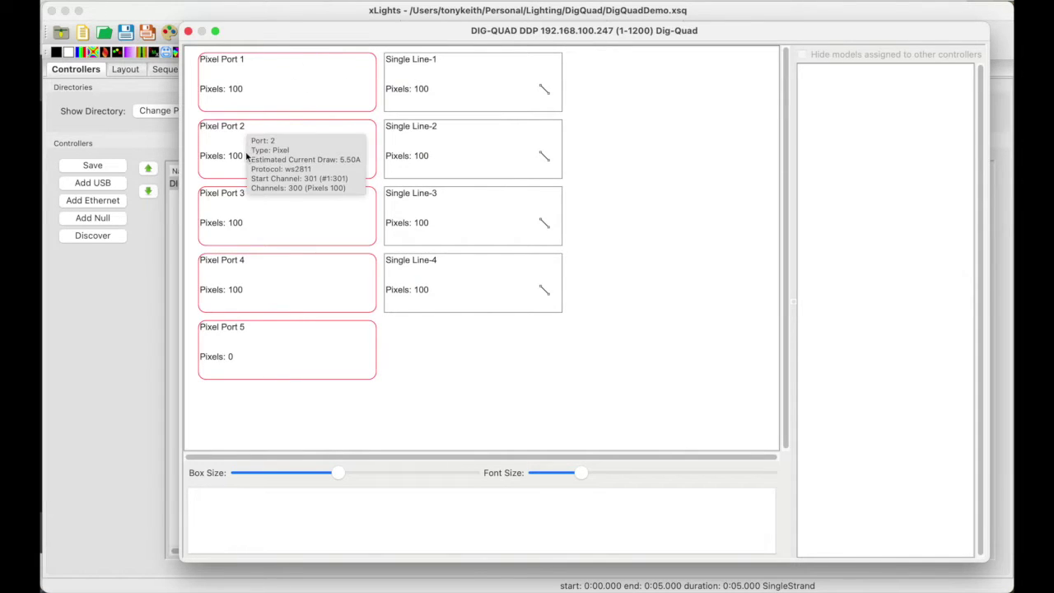
mouse_move(278, 199)
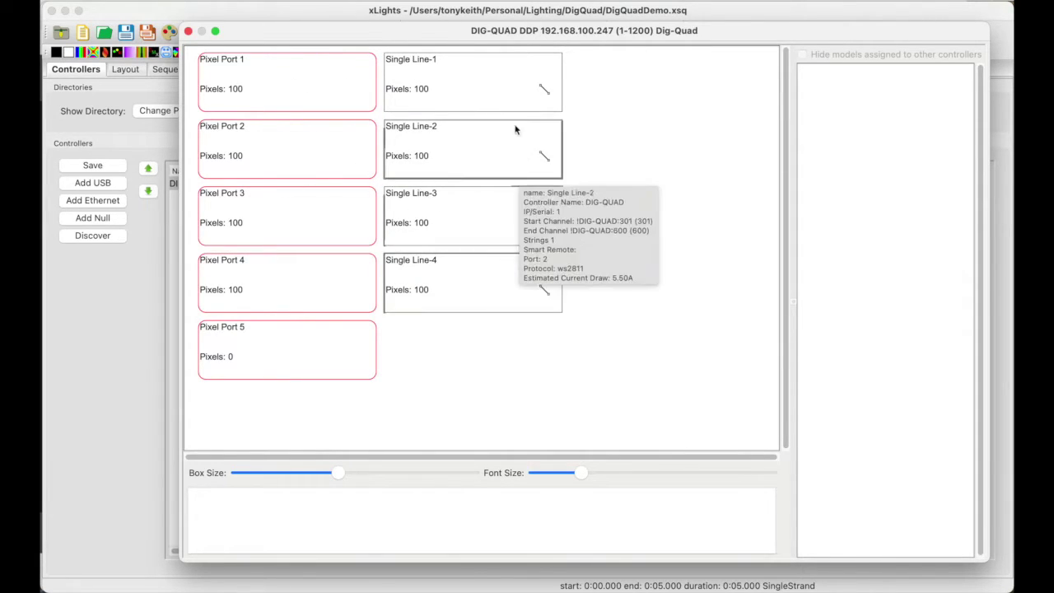
mouse_move(484, 222)
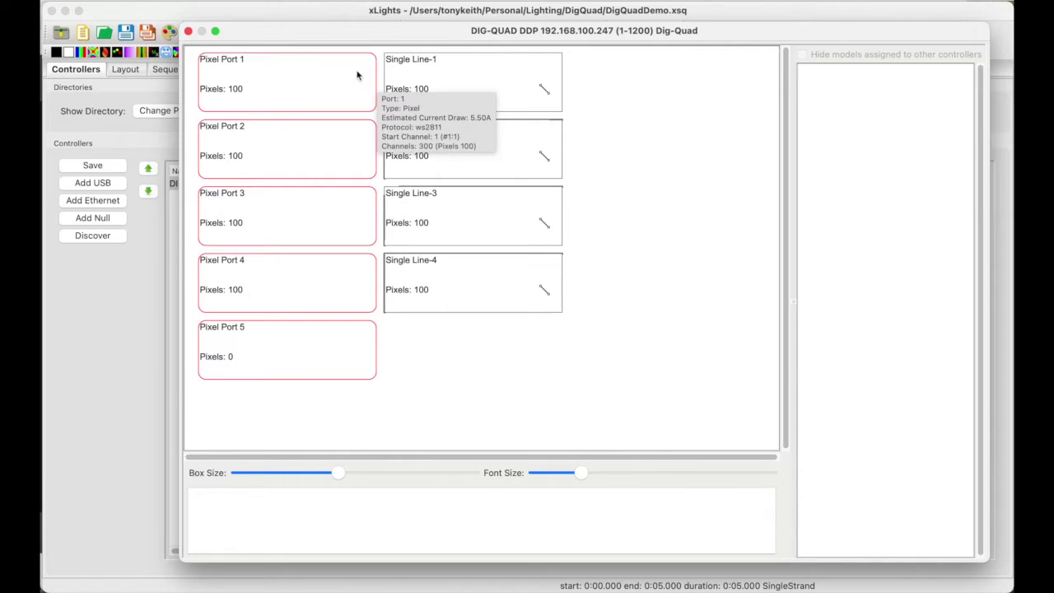
mouse_move(331, 196)
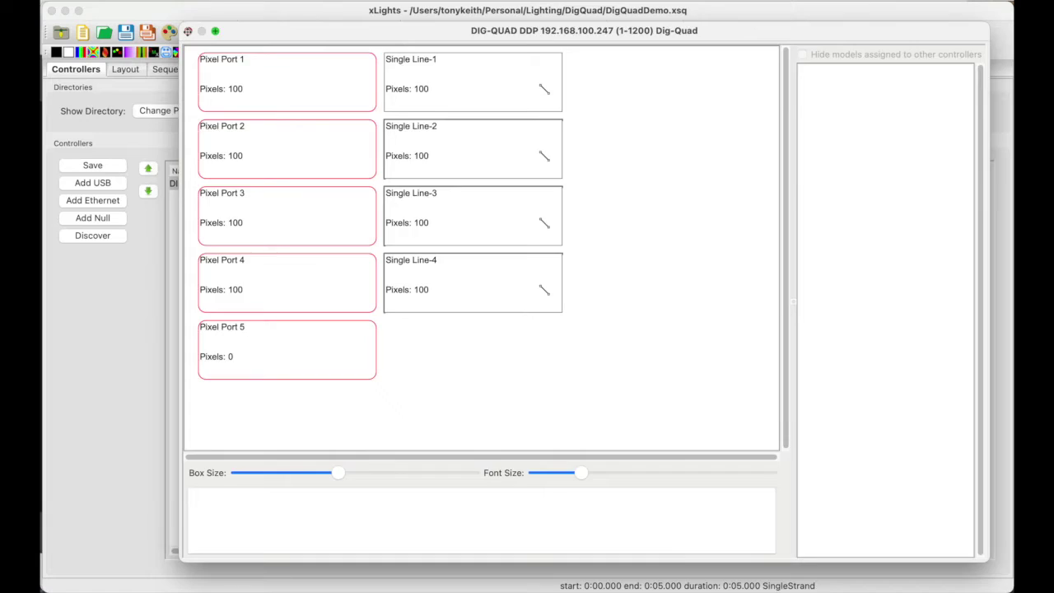
left_click(188, 30)
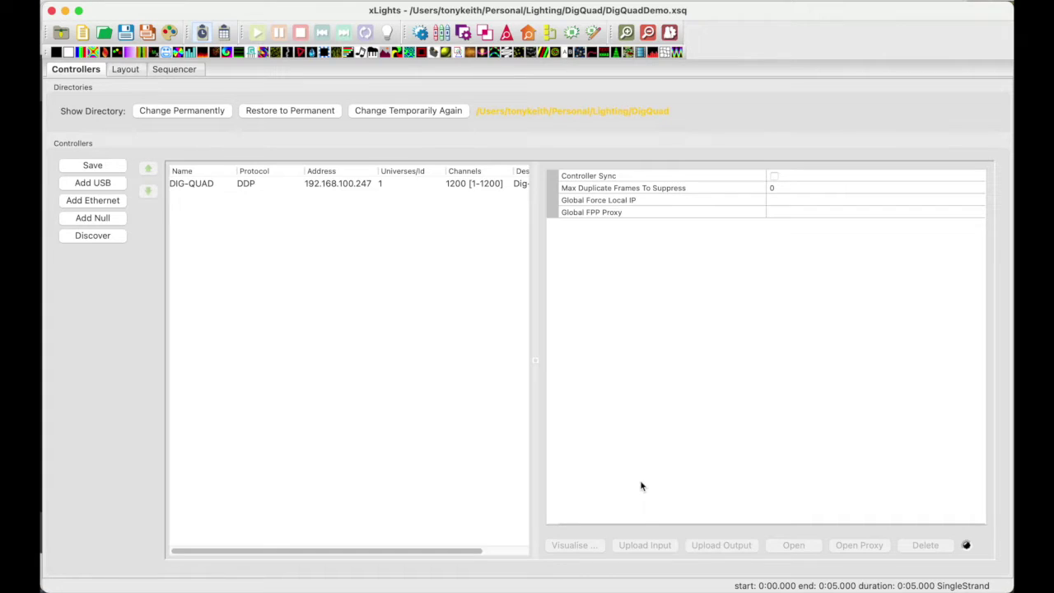
- Show the DigQuadDemo timeline in the Sequencer and rewind it to the start
left_click(184, 71)
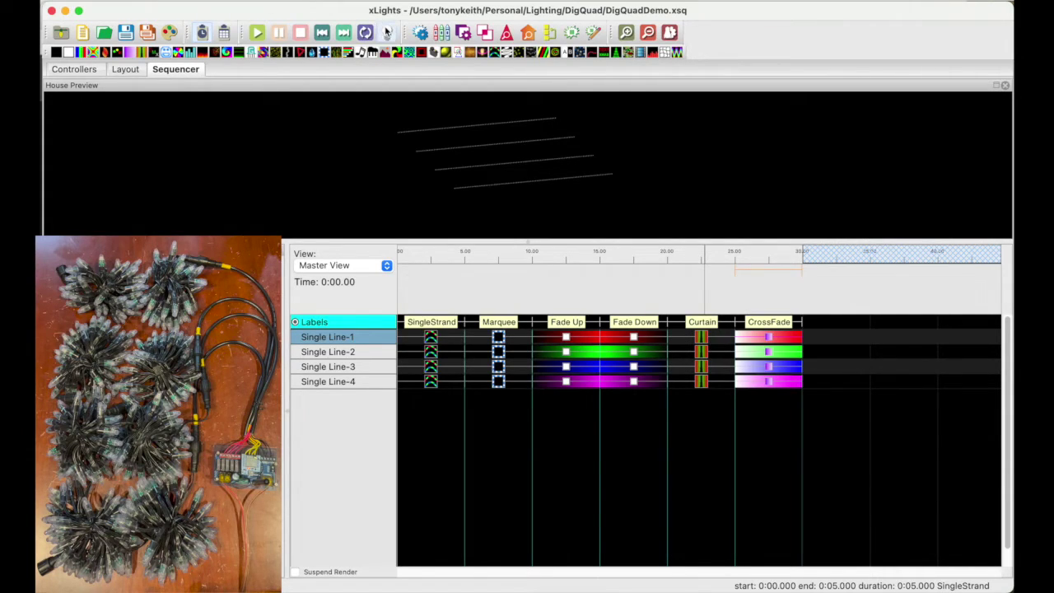
left_click(323, 33)
- Play DigQuadDemo from the beginning to animate the physical LED strings
left_click(258, 33)
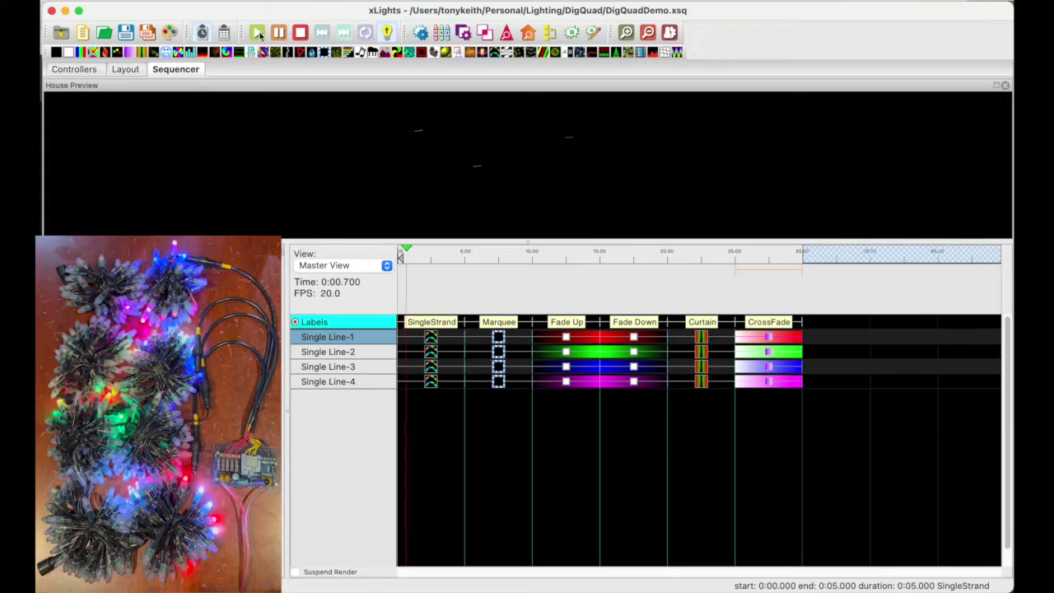